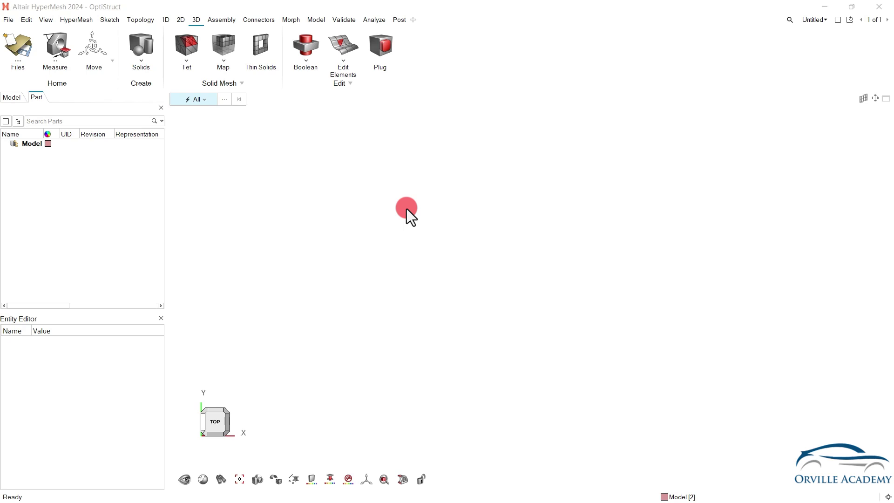
- Import the CAD geometry file Problem_01.stp from the 02_Creating_Mappable_Solid folder
click(8, 20)
mouse_move(31, 90)
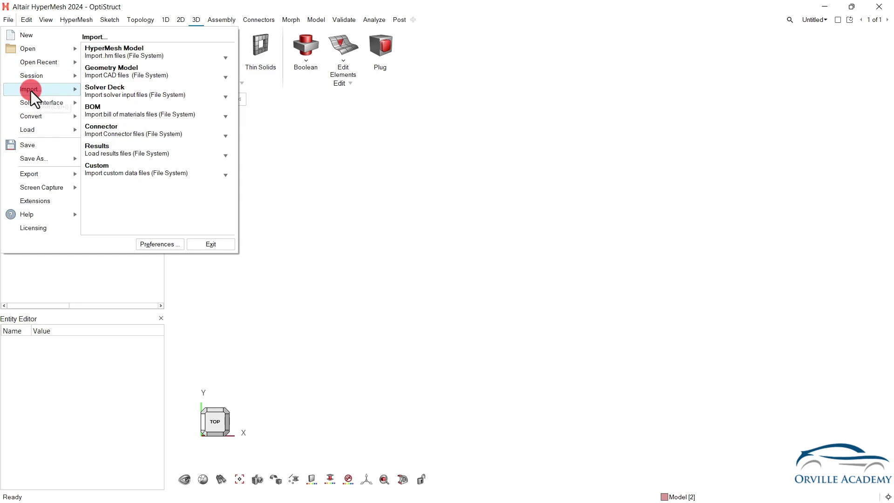
click(119, 71)
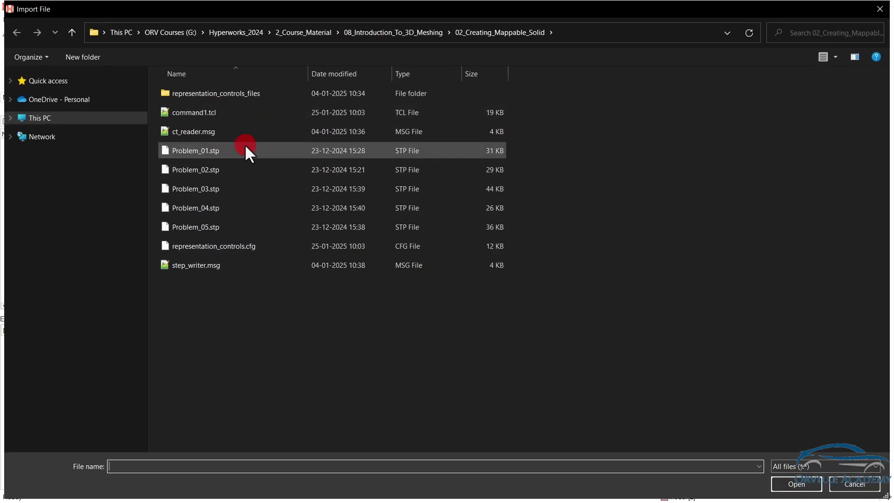
click(244, 150)
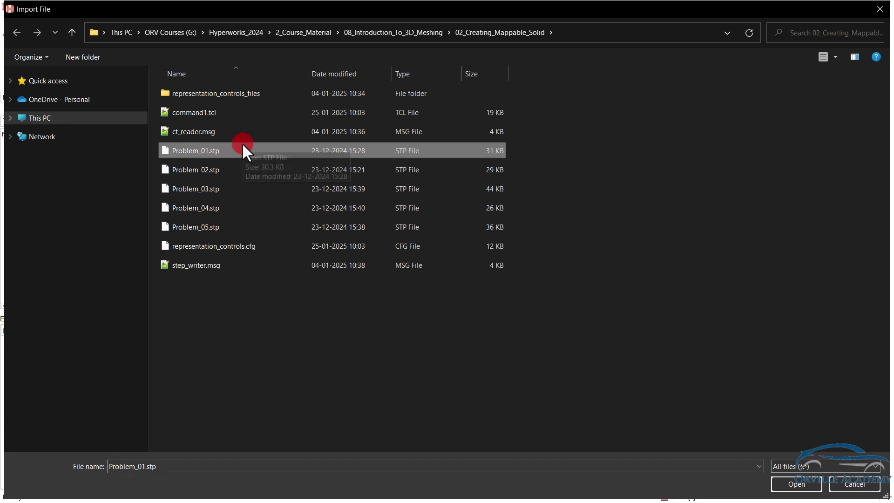
click(791, 483)
click(465, 331)
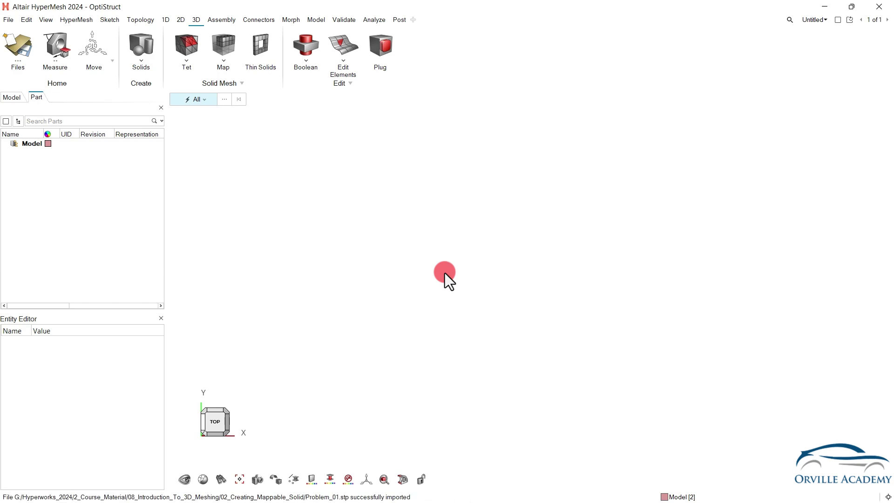
- Inspect the imported bracket in 3D and pick it as a solid to check its extent, then clear the selection
ctrl+drag(428, 262, 529, 222)
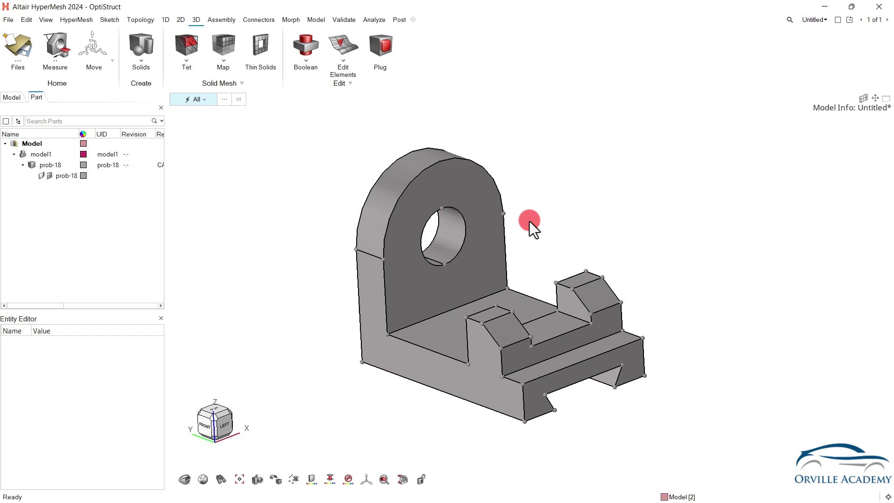
ctrl+right_drag(472, 262, 452, 233)
ctrl+drag(448, 213, 462, 217)
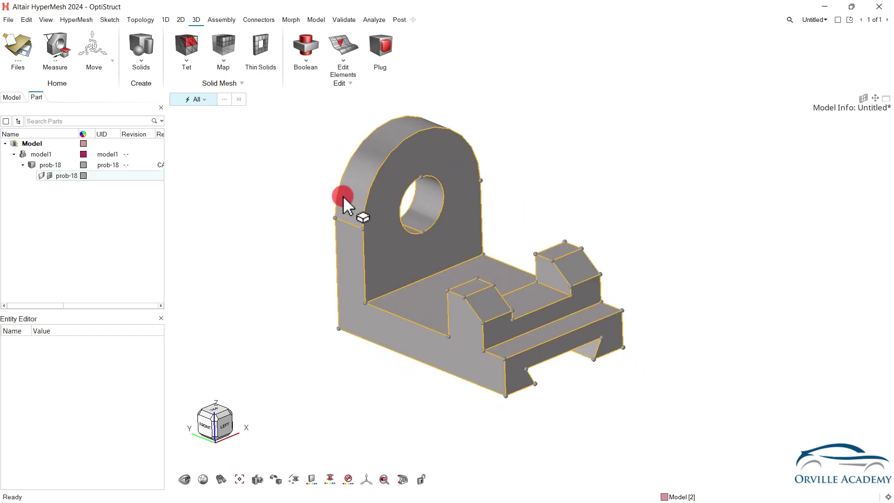
key(s)
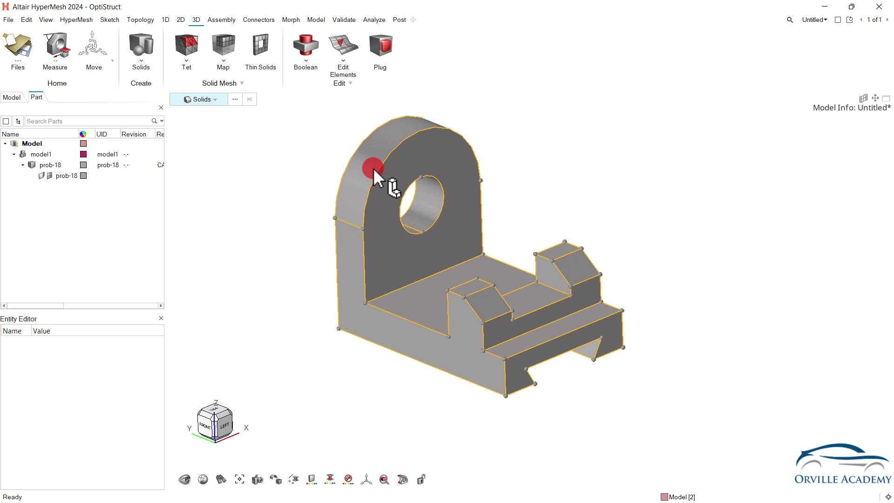
click(357, 189)
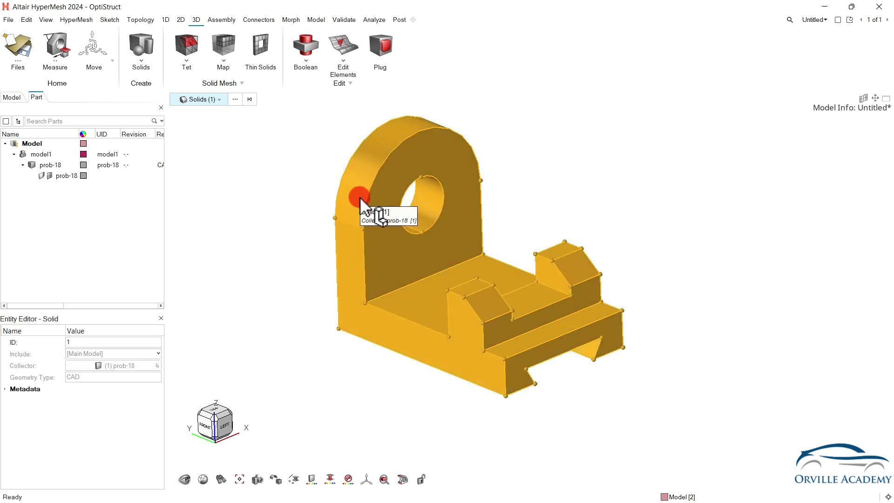
click(279, 220)
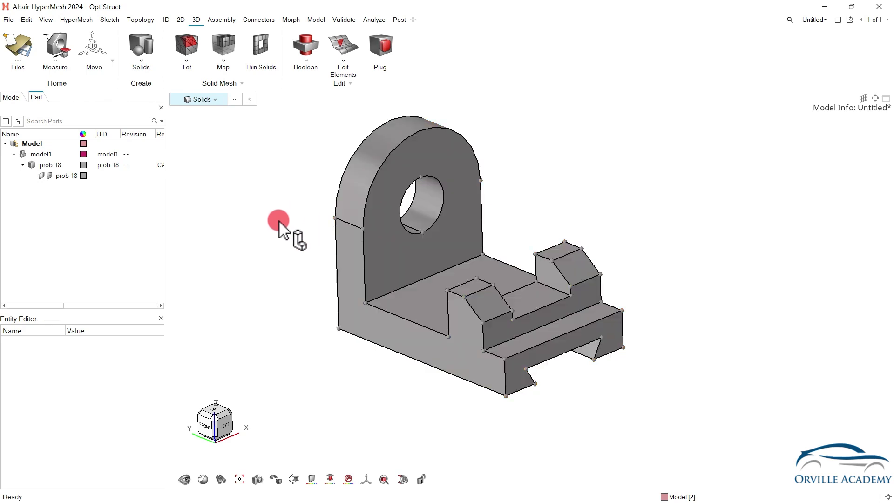
- Turn off automatic geometry colouring and display the bracket in Mappable mode
click(311, 480)
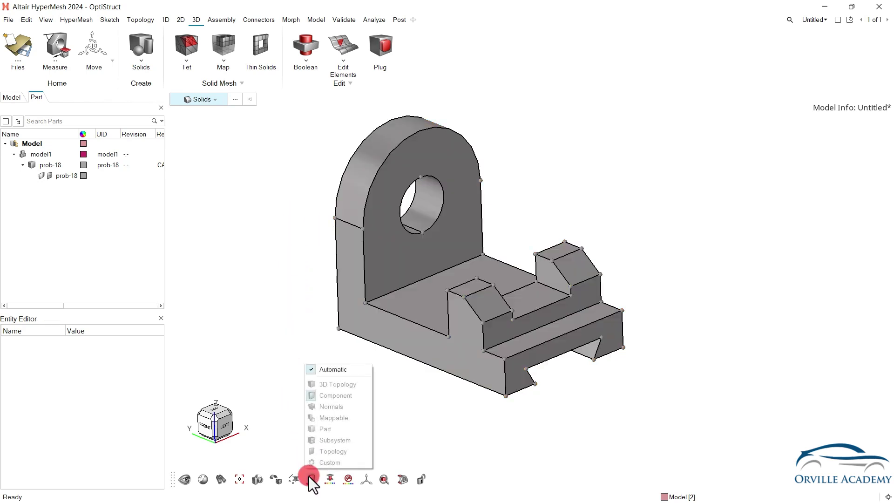
click(331, 370)
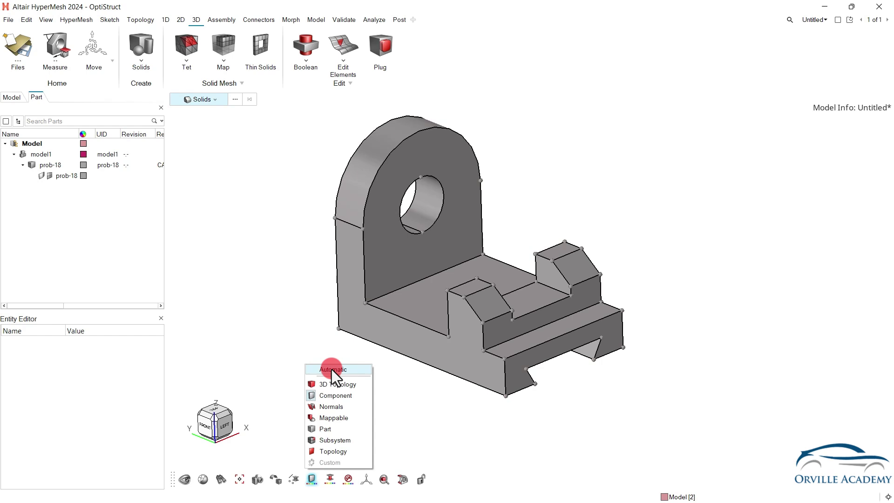
click(331, 407)
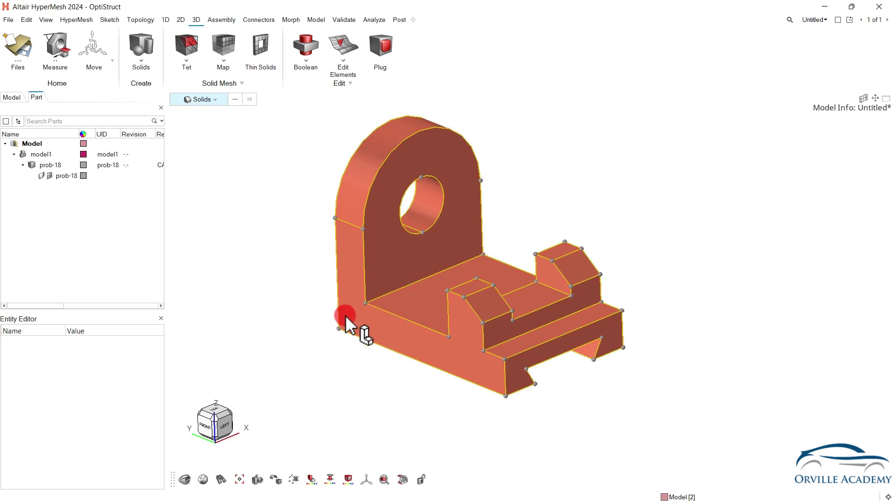
scroll(342, 321, up, 1)
scroll(321, 355, down, 1)
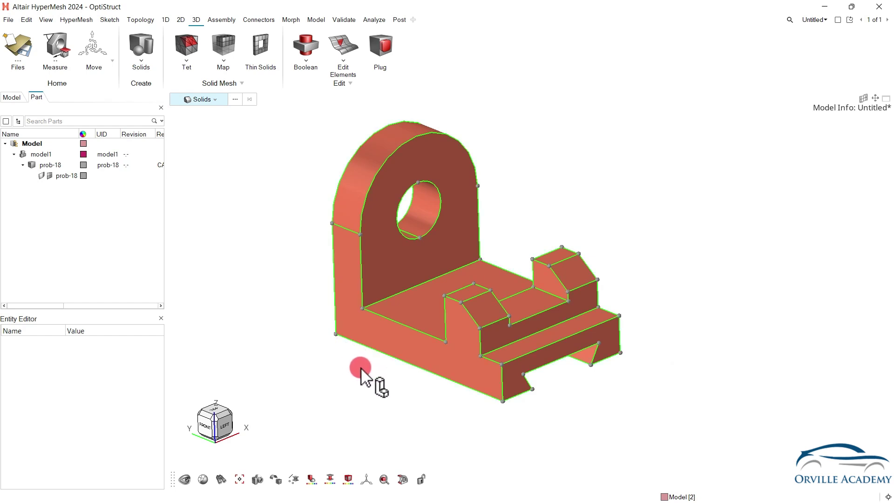
scroll(399, 373, up, 5)
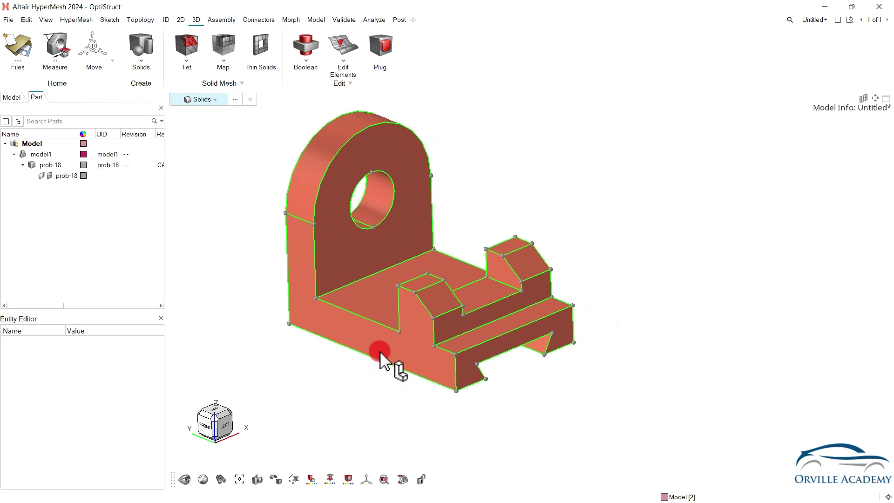
scroll(462, 365, up, 2)
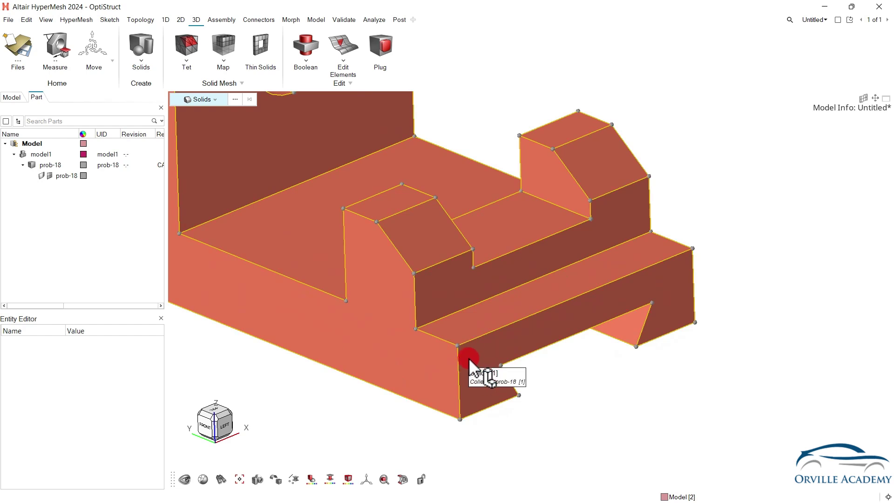
scroll(468, 365, up, 2)
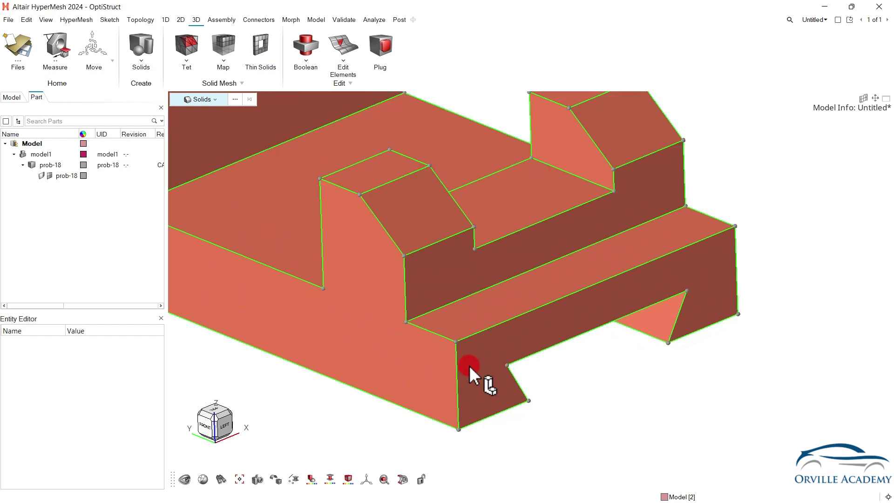
middle_drag(476, 378, 460, 332)
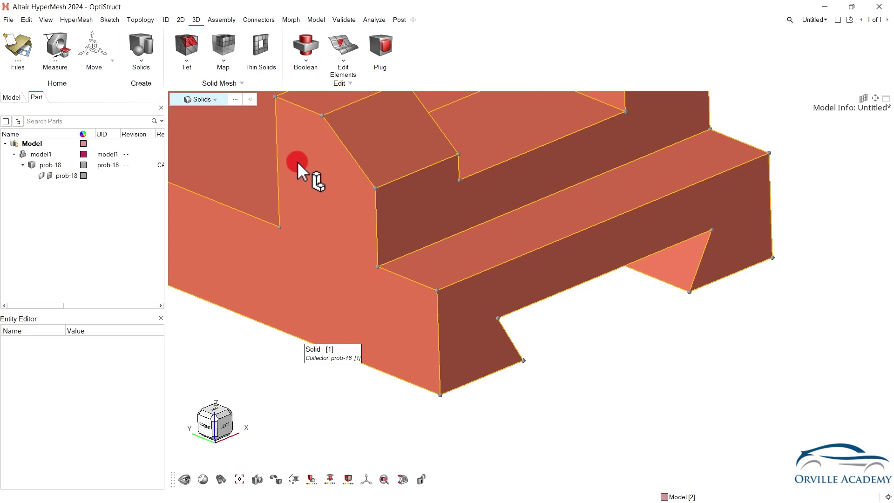
click(179, 21)
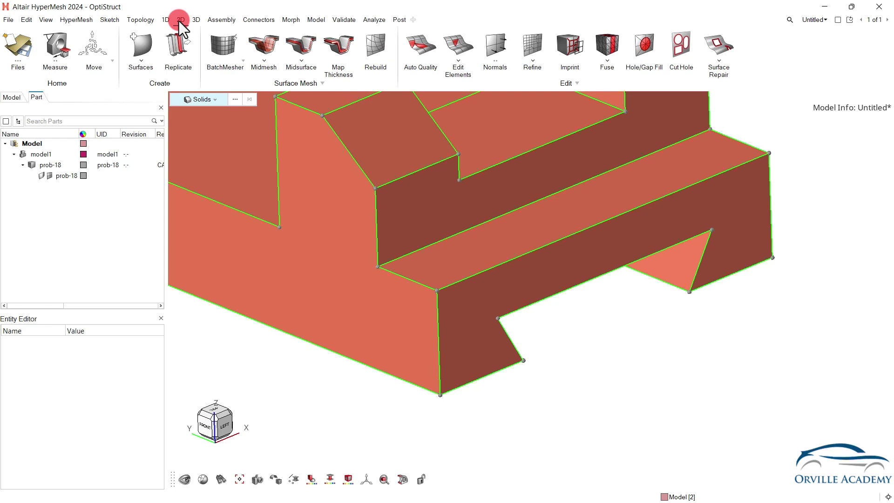
click(150, 22)
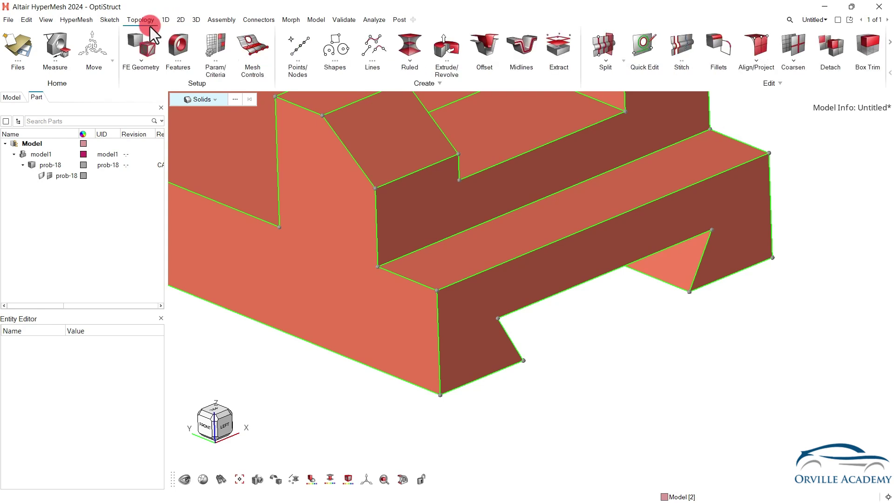
click(605, 51)
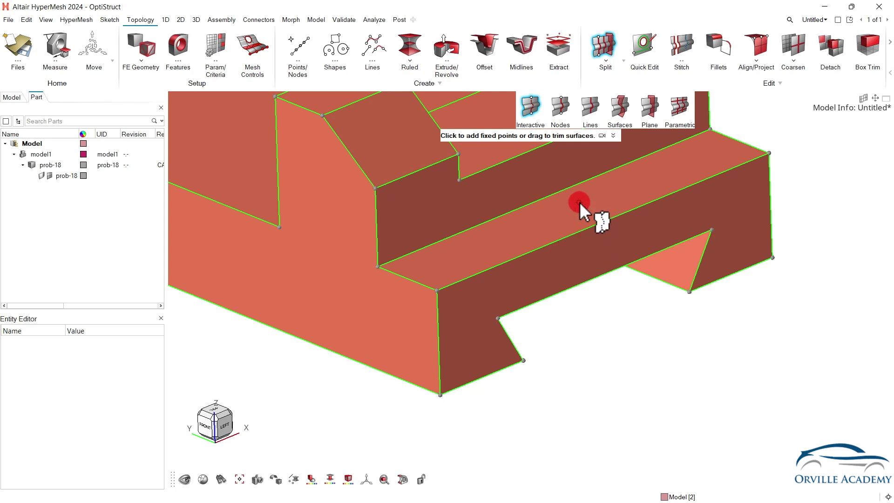
drag(579, 202, 565, 324)
key(Escape)
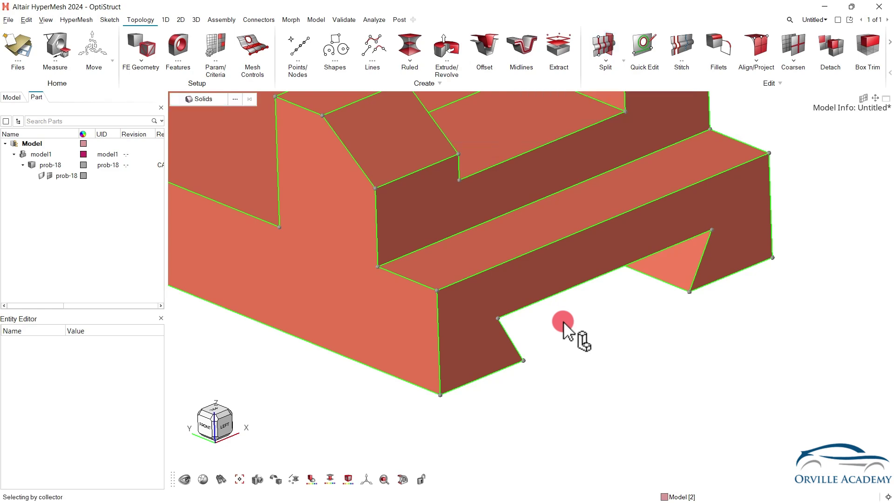
- Start a surface-based Split with solids as the target type and select the bracket solid as the target
right_click(563, 322)
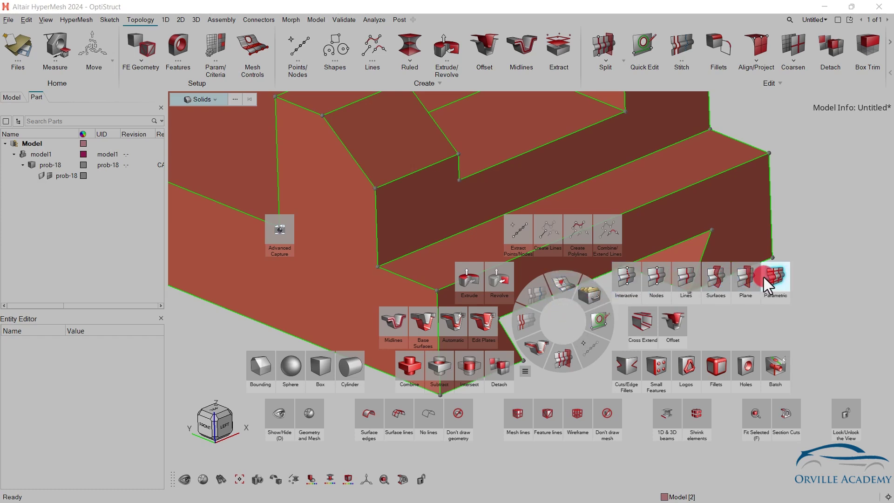
click(562, 359)
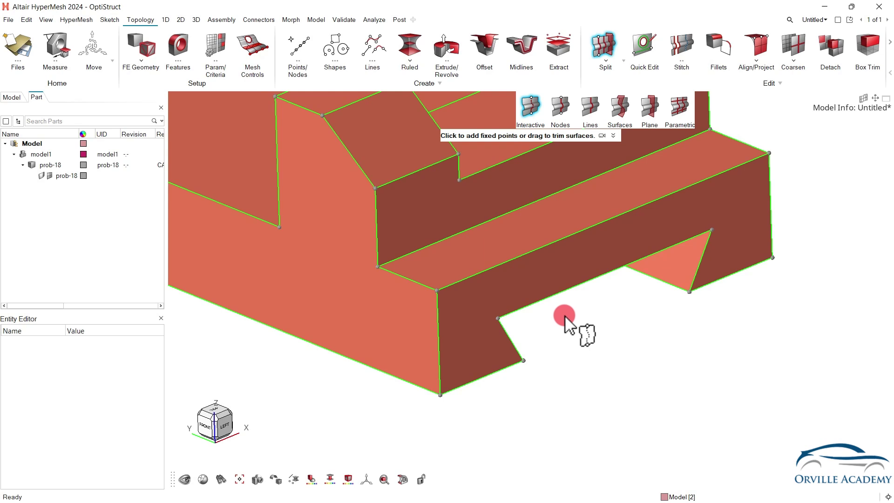
click(623, 111)
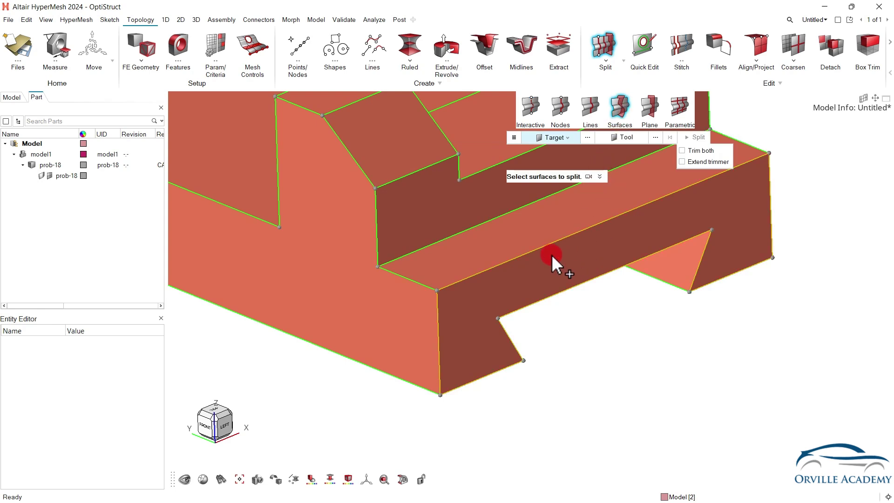
scroll(518, 309, down, 2)
right_drag(533, 308, 472, 334)
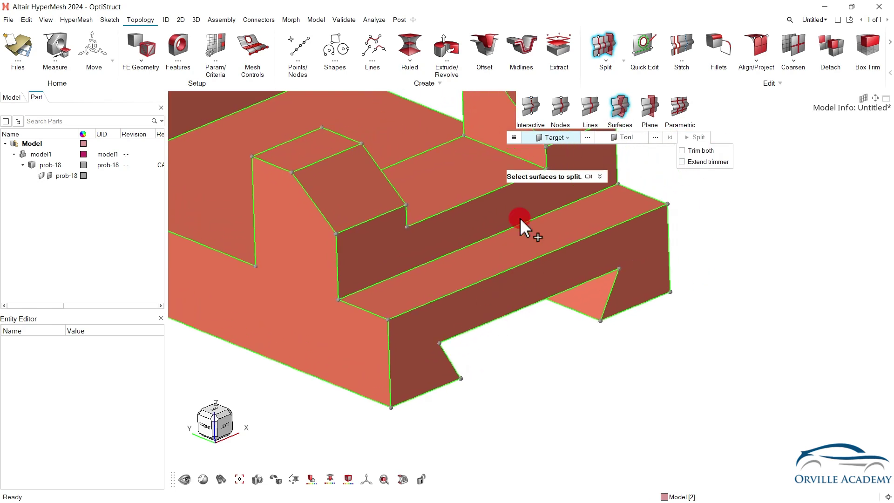
click(556, 138)
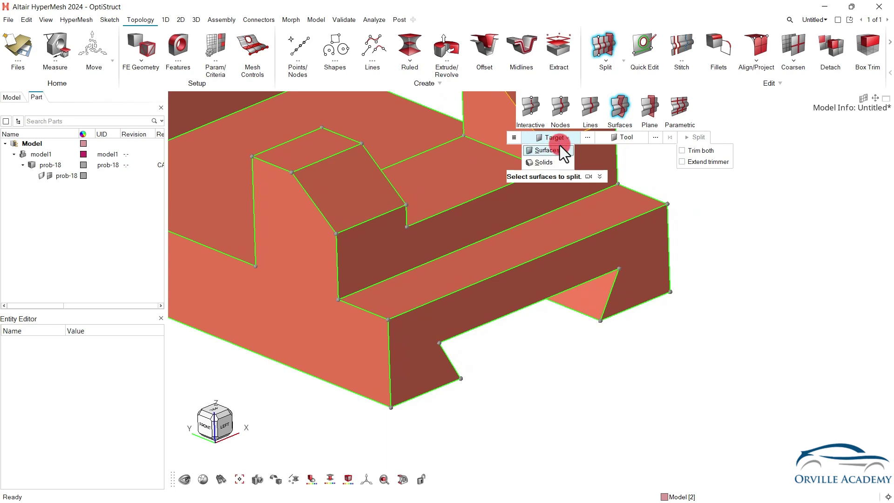
click(550, 161)
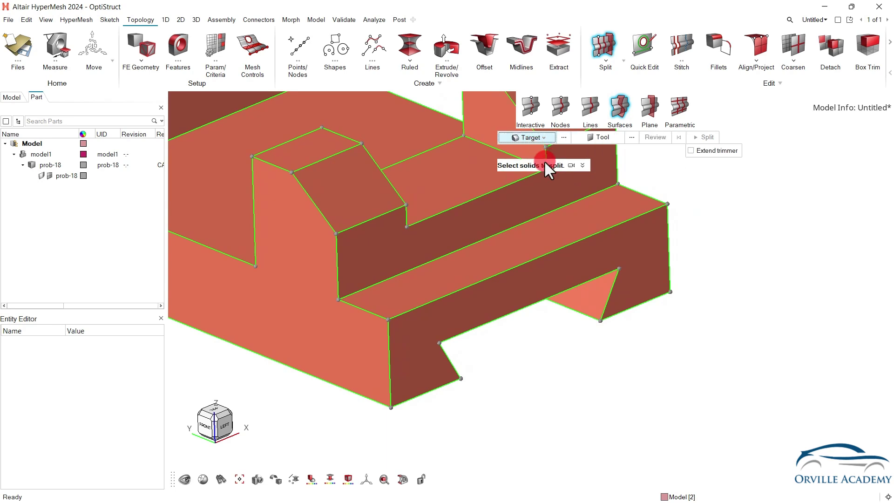
click(484, 228)
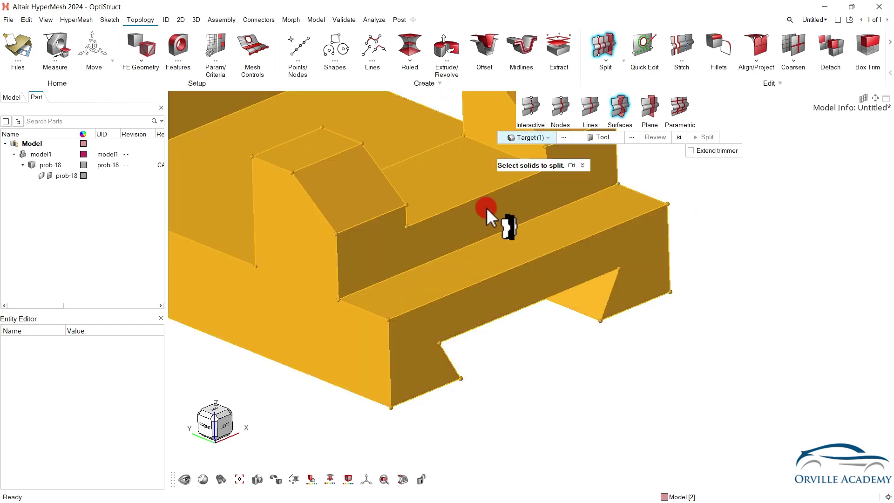
- Choose the vertical face between the base's front ledge and the two raised lugs as the trimming surface for the split
click(611, 138)
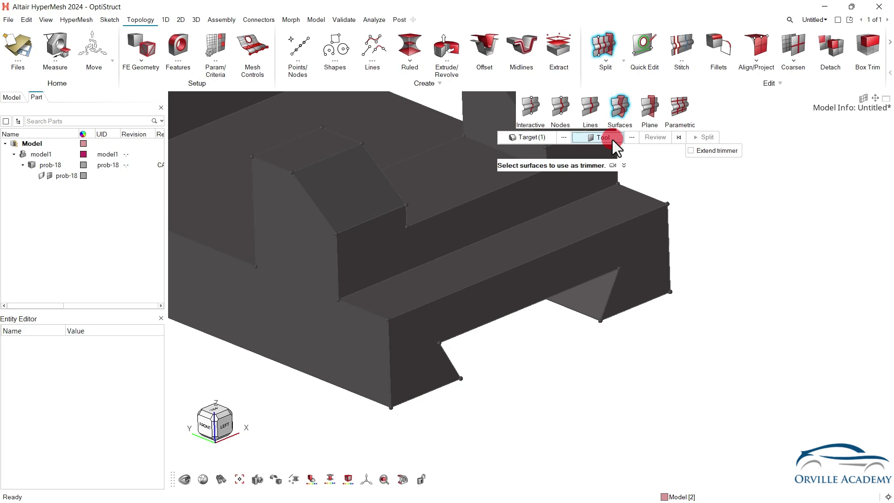
click(616, 125)
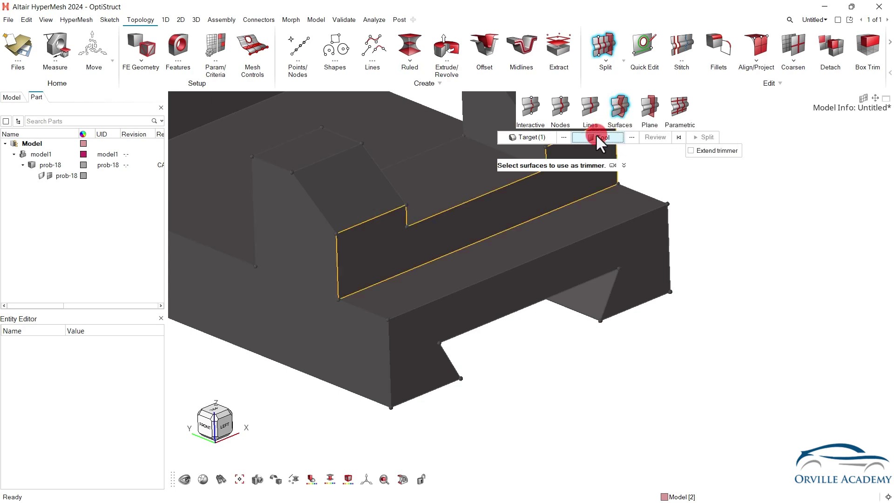
click(408, 227)
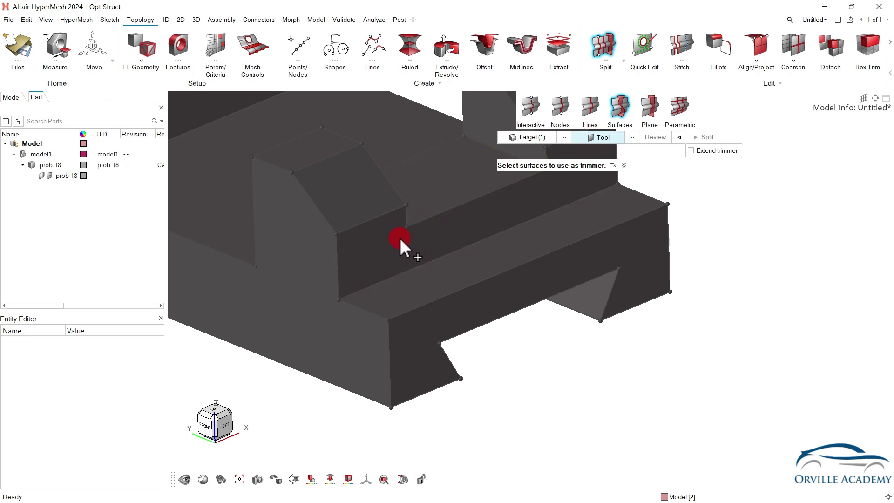
click(400, 237)
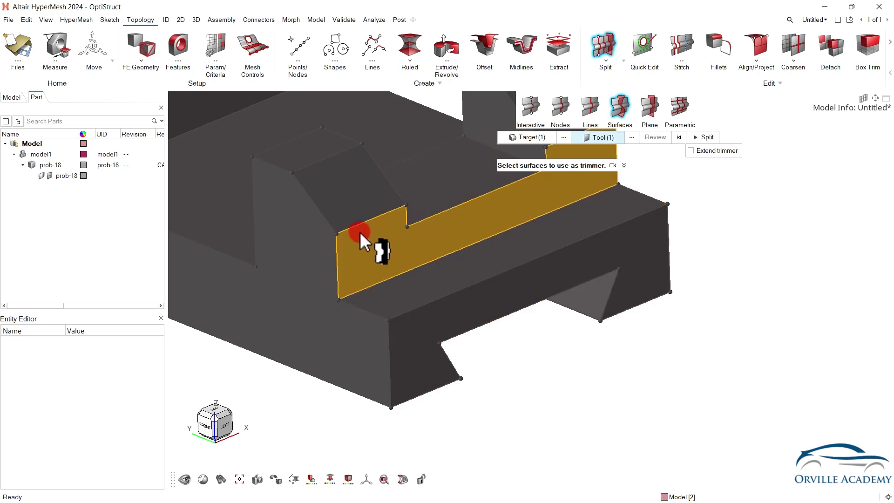
right_drag(389, 248, 381, 282)
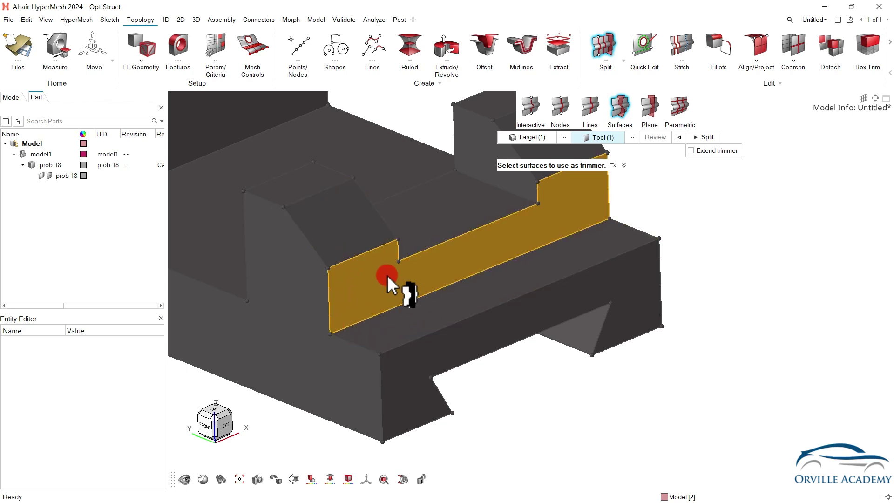
scroll(385, 274, down, 2)
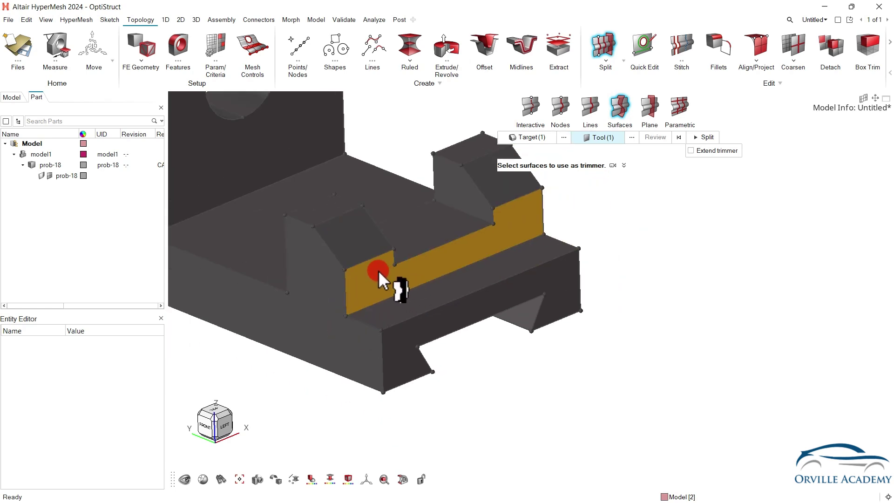
ctrl+drag(378, 270, 384, 276)
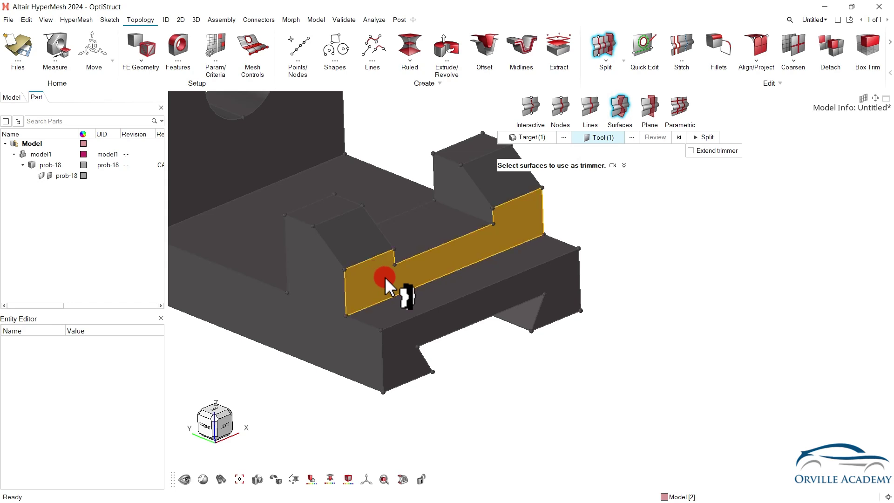
- Split the bracket solid with the trimmer extended beyond its boundaries, previewing the cut and checking its outline in wireframe
click(690, 151)
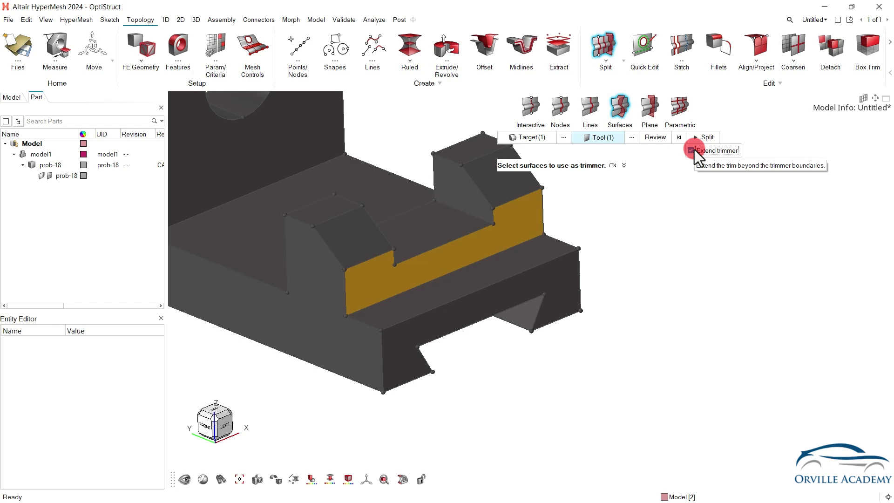
click(658, 141)
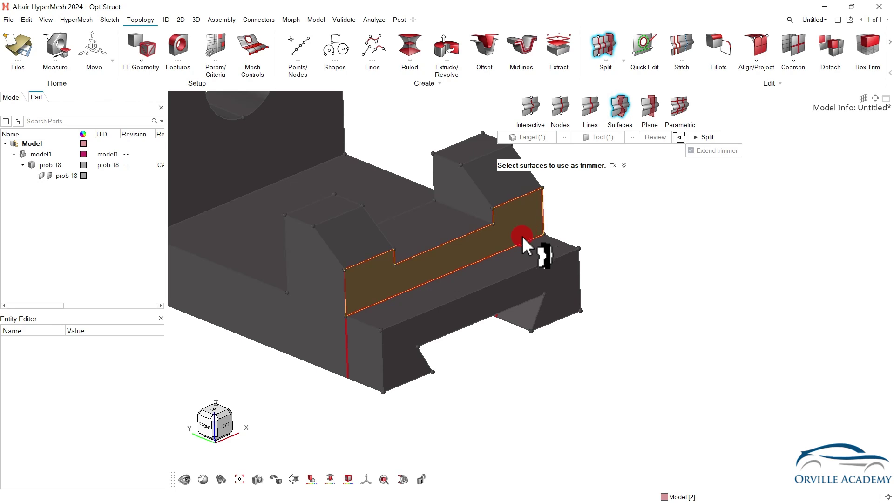
right_click(472, 336)
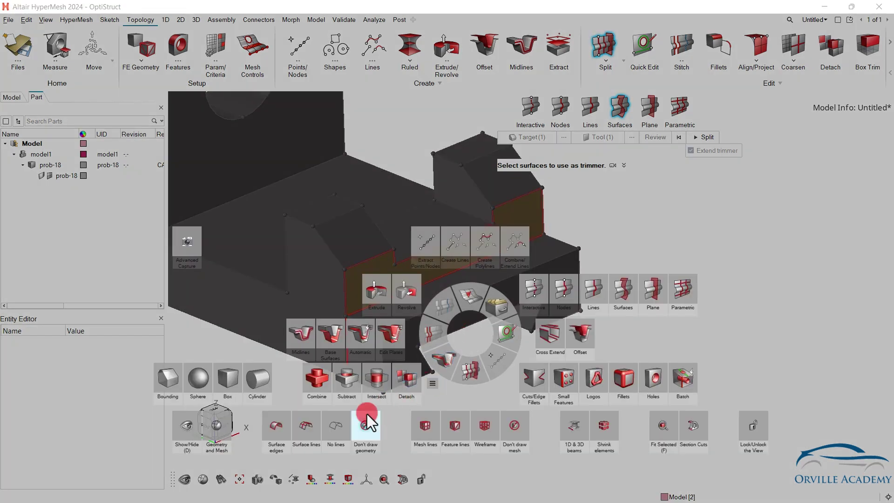
click(335, 426)
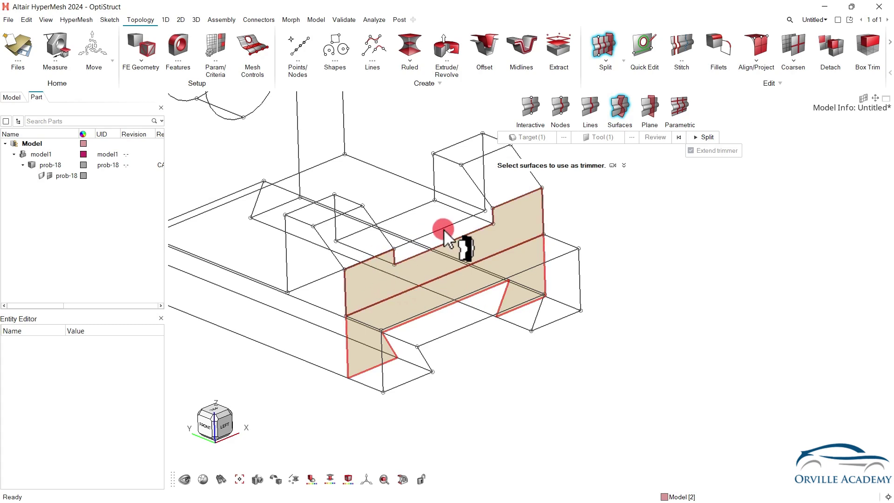
right_click(480, 338)
click(289, 437)
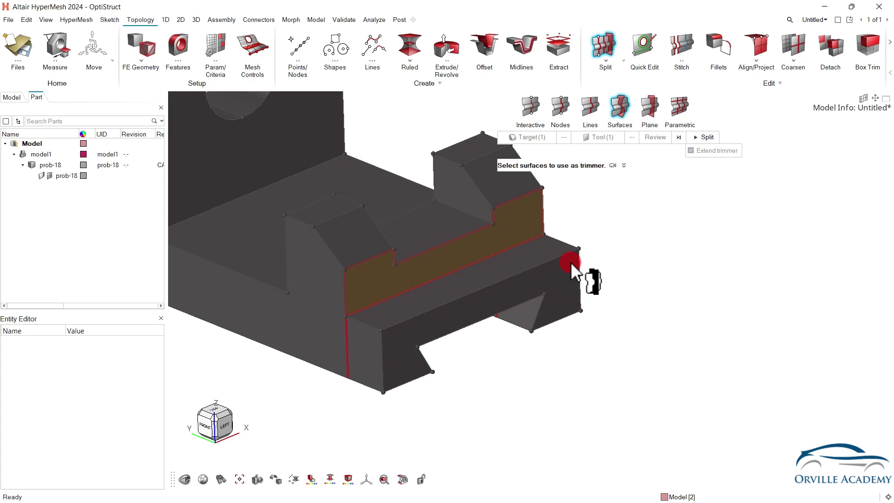
click(710, 140)
- Examine the separated front ledge and the remaining base, lugs and upright for further split locations
middle_click(428, 362)
middle_drag(443, 404, 535, 406)
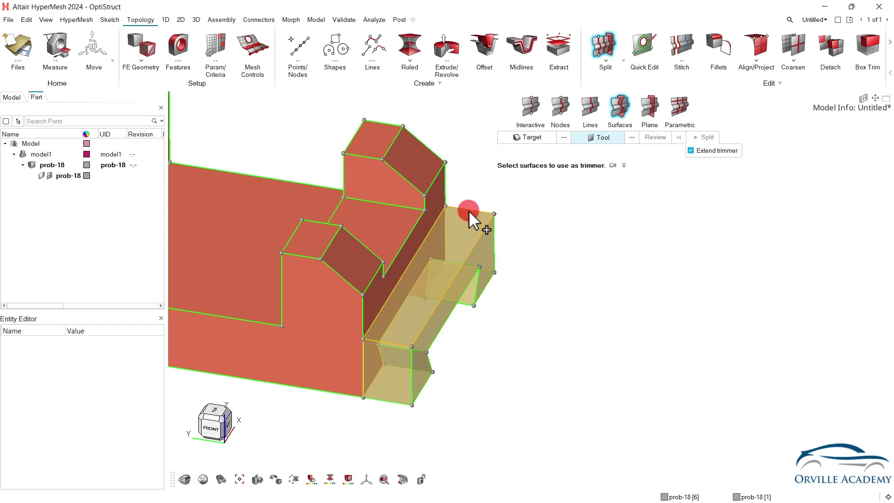
scroll(511, 229, down, 2)
mouse_move(511, 229)
ctrl+mouse_down()
mouse_move(421, 364)
mouse_move(540, 358)
mouse_move(368, 261)
mouse_move(383, 232)
ctrl+mouse_up()
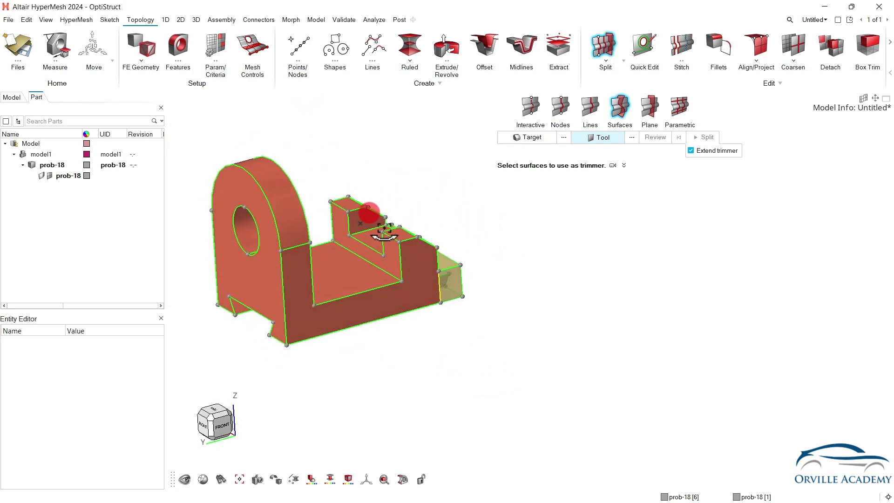
middle_drag(459, 314, 421, 291)
scroll(444, 274, up, 4)
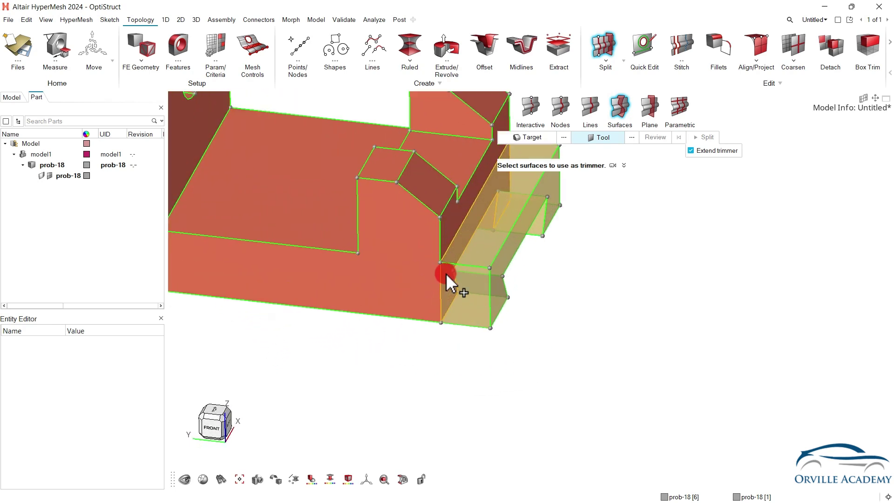
scroll(445, 273, up, 2)
click(442, 254)
click(381, 245)
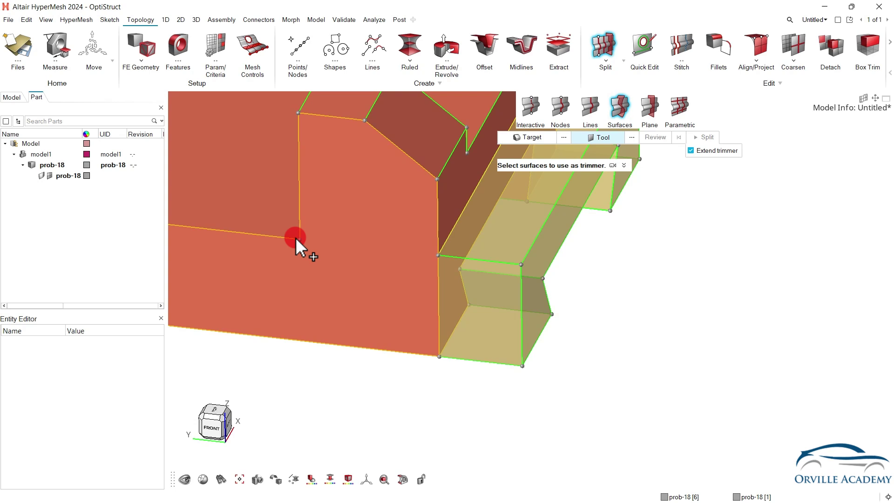
scroll(350, 295, down, 3)
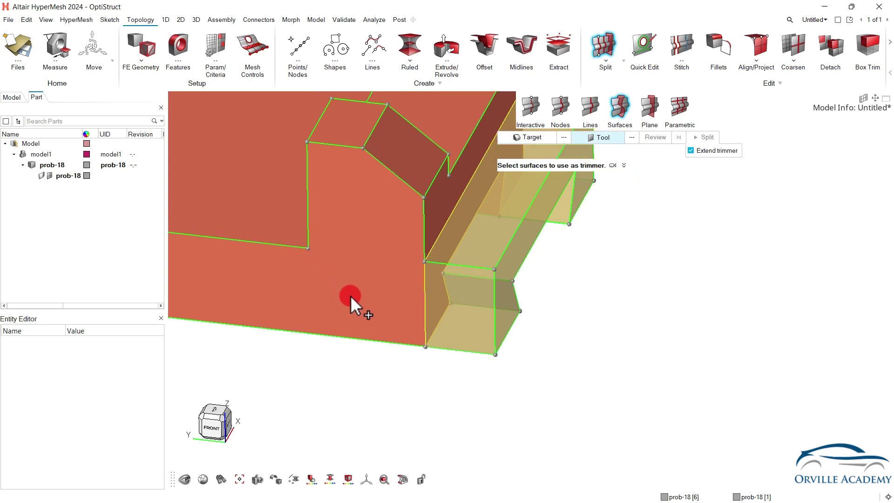
- Select the remaining large bracket solid as the target of another surface-based split
click(620, 109)
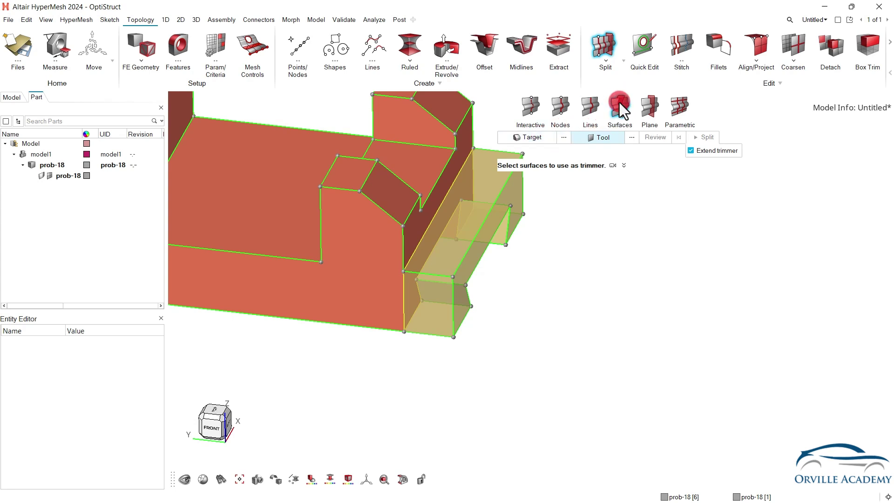
click(538, 139)
click(533, 138)
click(525, 161)
click(410, 181)
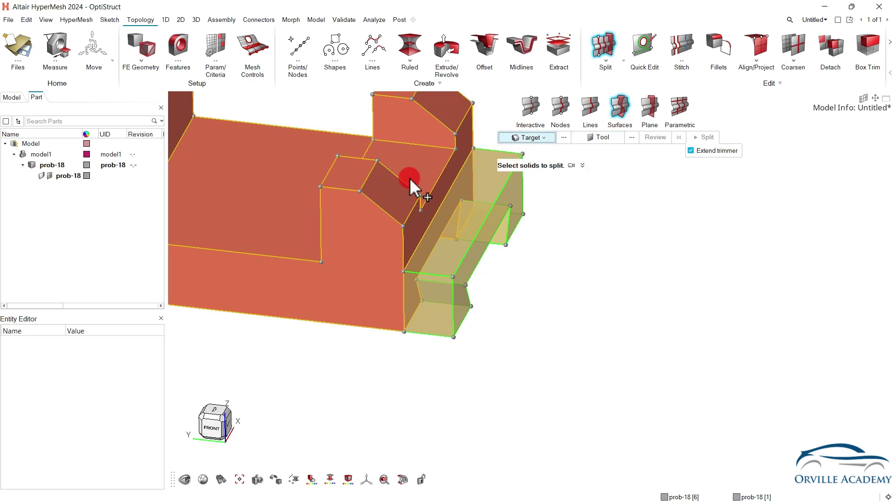
click(600, 138)
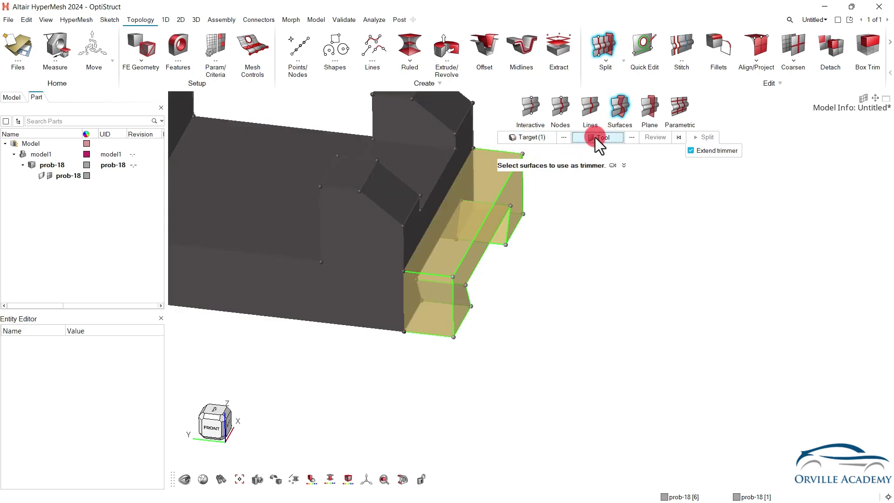
- Split the target solid along the base's flat top face between the upright and the lugs, keeping the trimmer extended
click(298, 230)
right_drag(338, 267, 474, 313)
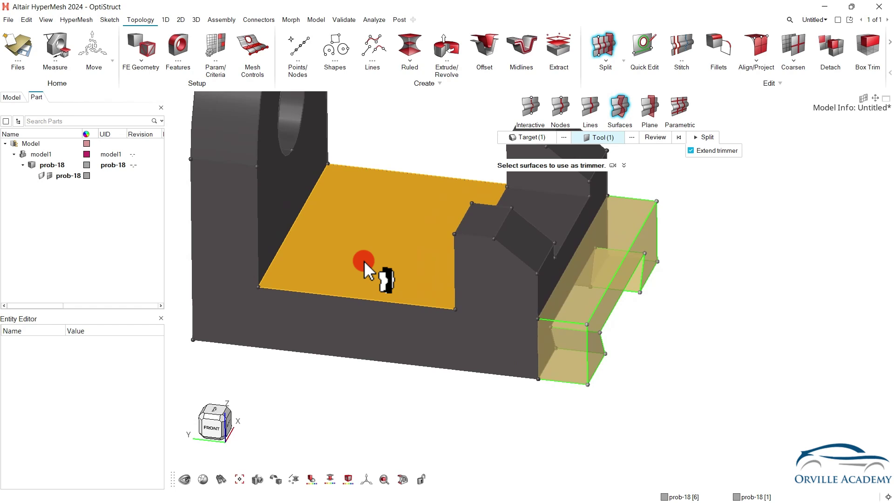
scroll(360, 277, down, 4)
right_drag(376, 301, 378, 321)
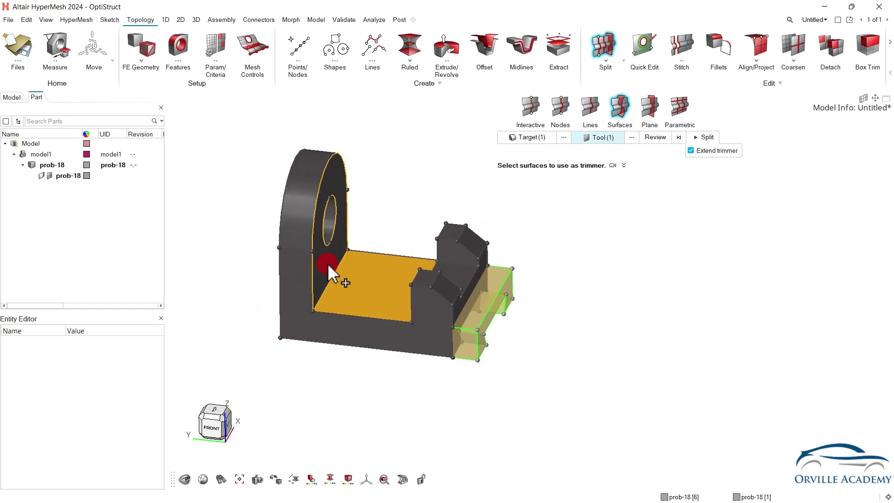
scroll(312, 261, up, 2)
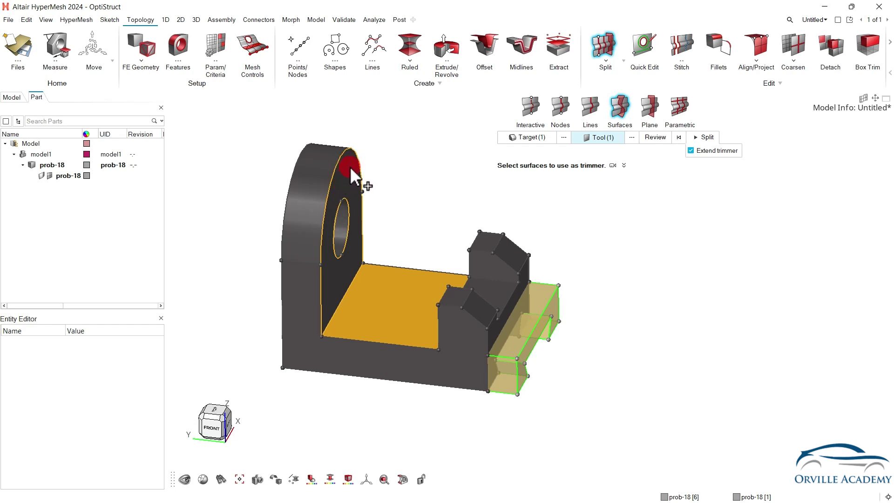
click(613, 169)
click(700, 139)
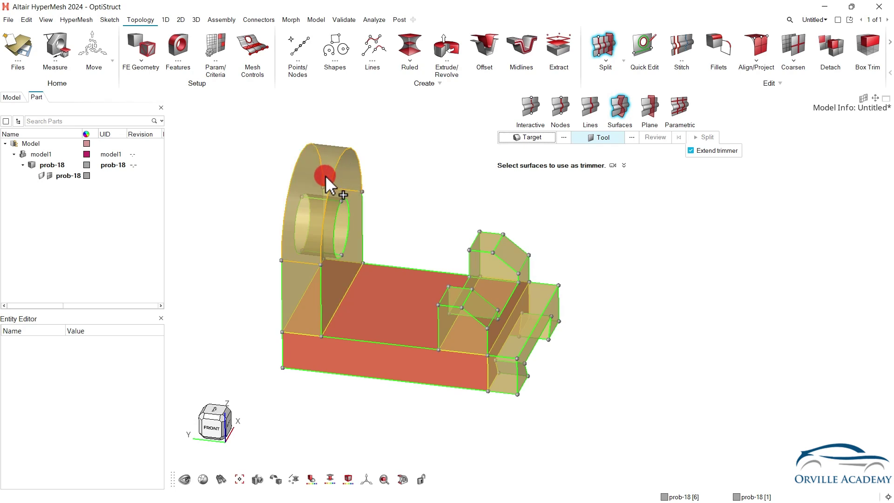
- Start a plane-based Split with solids as the target type and select the base solid under the upright and lugs
scroll(475, 340, up, 3)
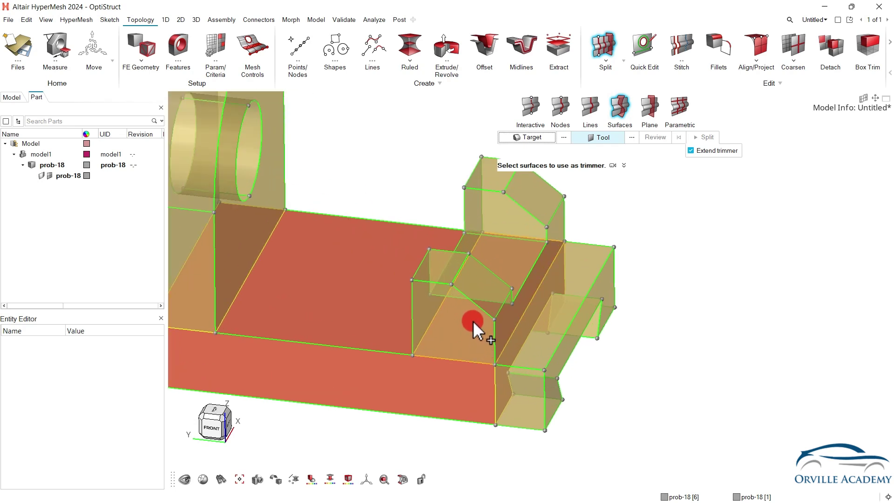
ctrl+drag(473, 321, 303, 217)
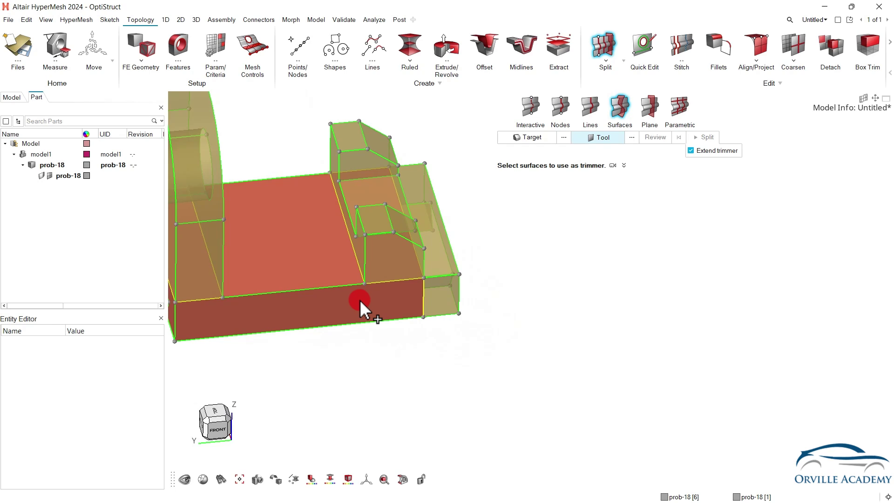
right_drag(389, 308, 455, 313)
scroll(468, 279, up, 3)
mouse_move(507, 309)
ctrl+mouse_down()
mouse_move(493, 313)
mouse_move(480, 301)
mouse_move(512, 279)
mouse_move(492, 285)
ctrl+mouse_up()
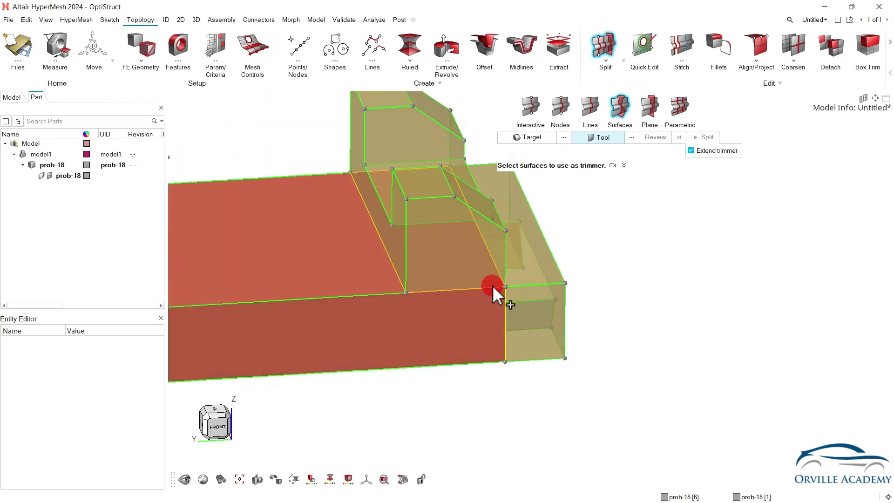
click(406, 294)
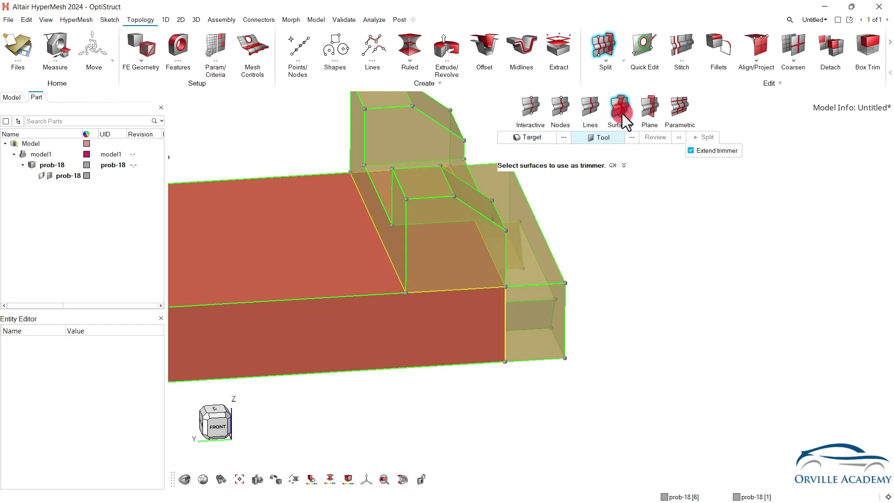
click(649, 110)
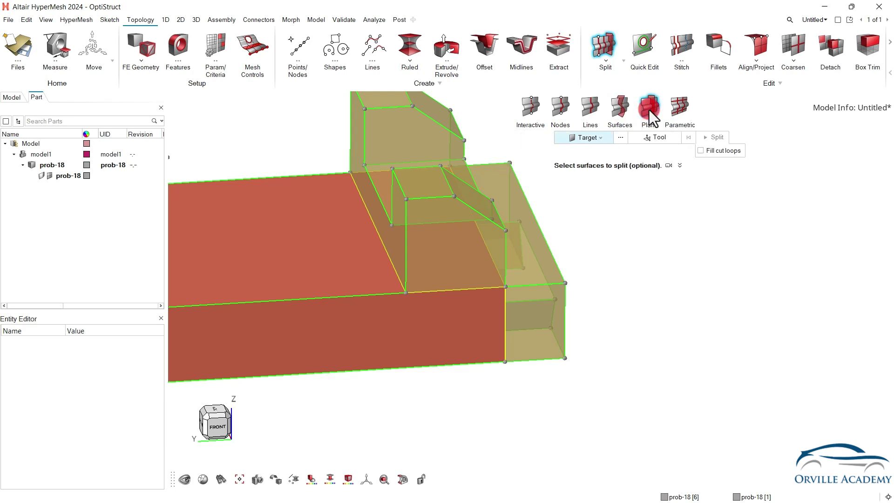
click(574, 138)
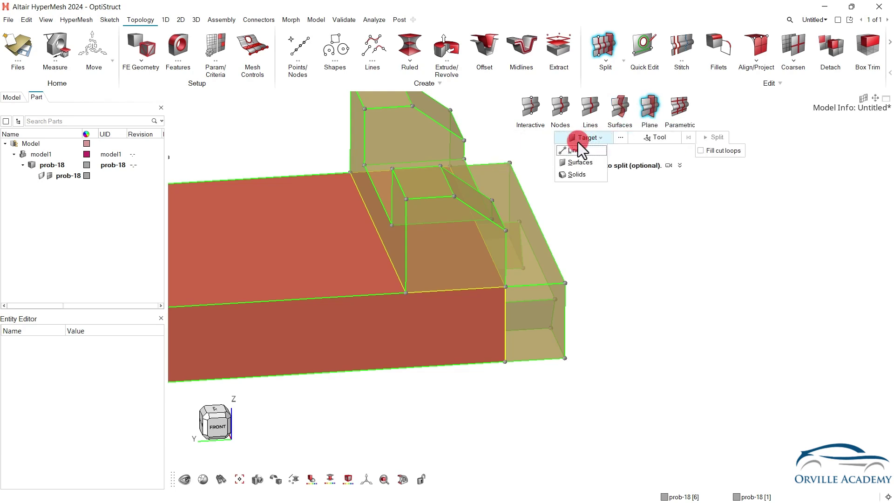
click(576, 174)
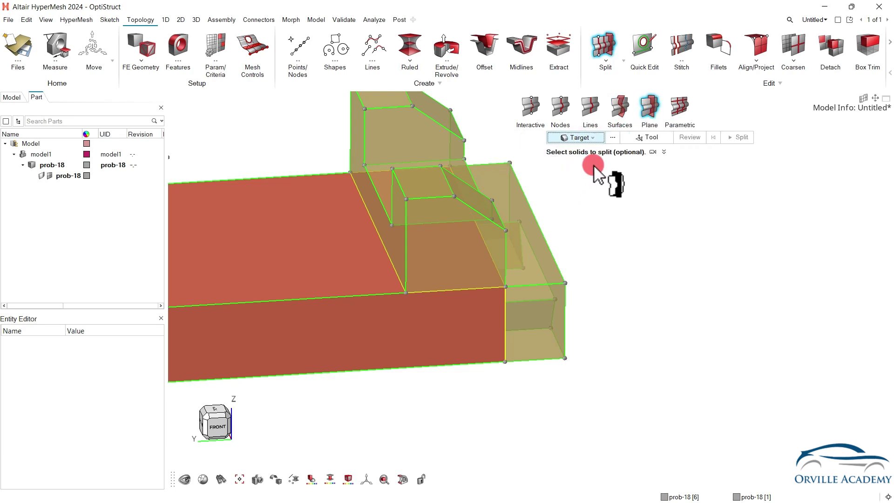
click(326, 254)
- Split the base with a plane on the lugs' vertical face toward the upright, normal (0, 1, 0), checking the cut in wireframe
click(646, 137)
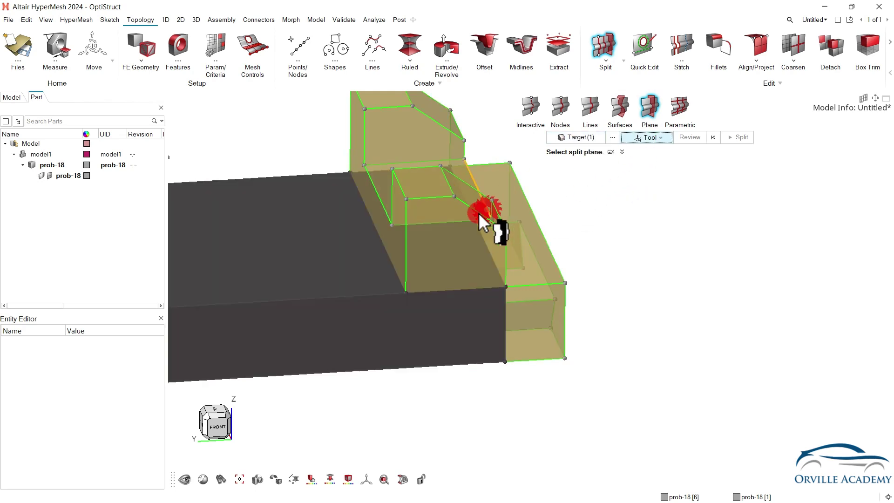
middle_drag(393, 224, 396, 259)
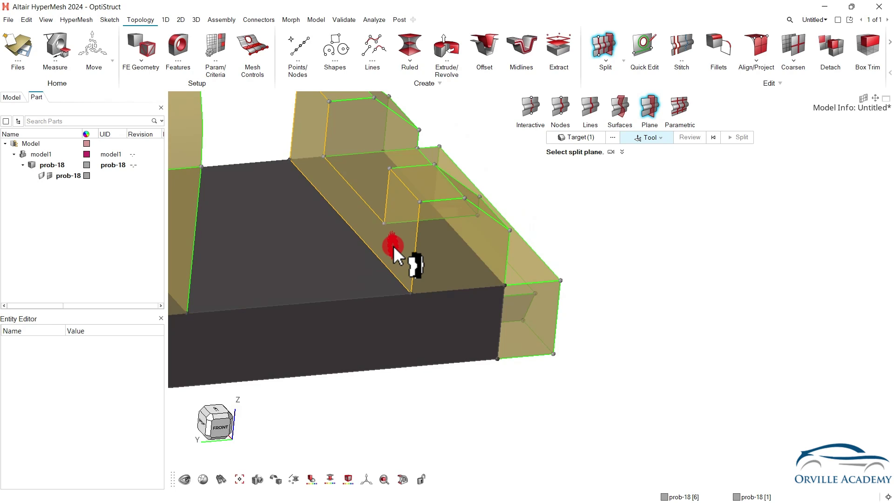
click(394, 248)
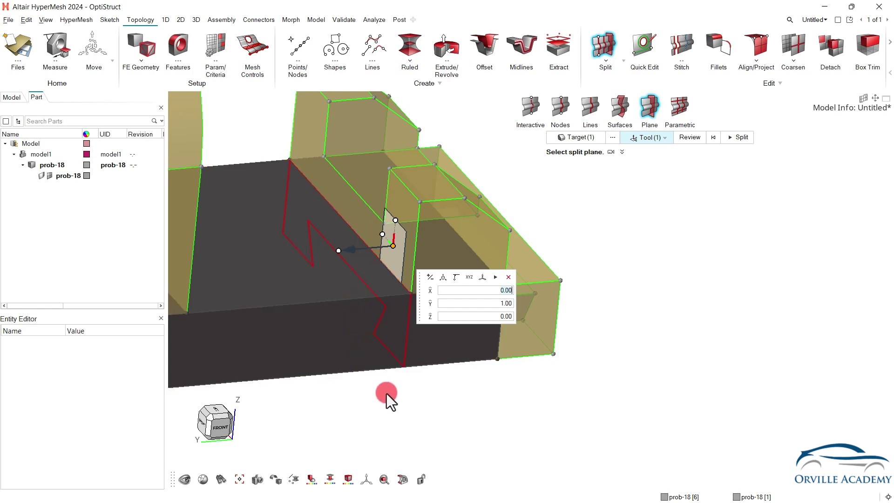
ctrl+shift+drag(387, 392, 251, 471)
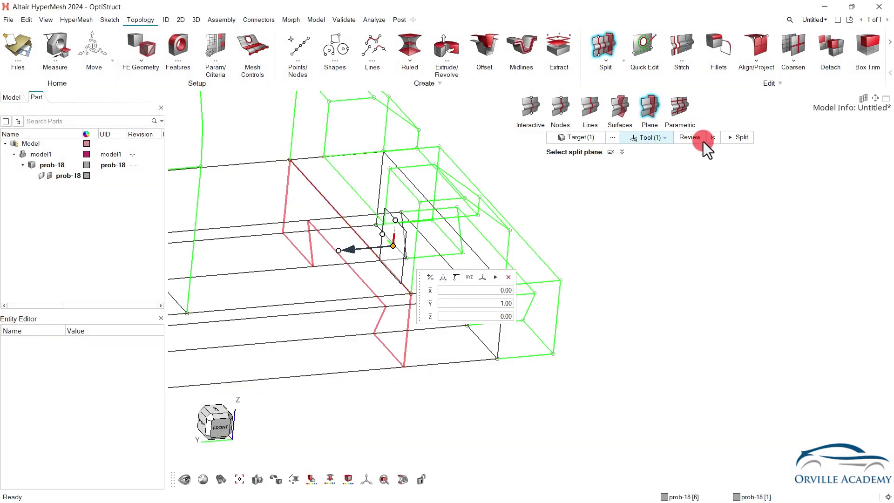
click(738, 138)
right_click(555, 211)
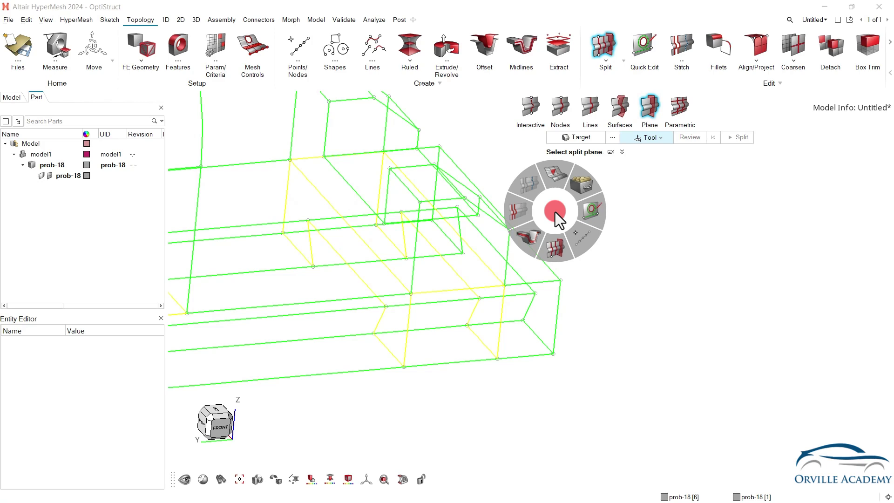
click(365, 314)
- Select the base solid spanning from beneath the upright to the lugs as the solid target of another plane-based split
mouse_move(419, 187)
ctrl+mouse_down()
mouse_move(475, 218)
mouse_move(471, 208)
mouse_move(505, 280)
mouse_move(508, 331)
mouse_move(491, 264)
mouse_move(471, 292)
mouse_move(478, 298)
mouse_move(564, 299)
mouse_move(566, 280)
ctrl+mouse_up()
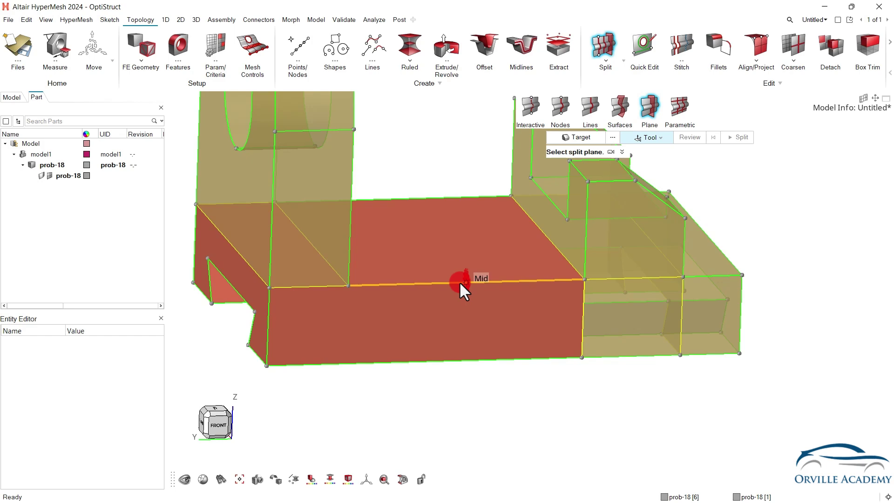
mouse_move(404, 294)
ctrl+mouse_down()
mouse_move(359, 322)
mouse_move(351, 277)
mouse_move(375, 280)
mouse_move(353, 274)
mouse_move(347, 300)
ctrl+mouse_up()
drag(352, 342, 349, 350)
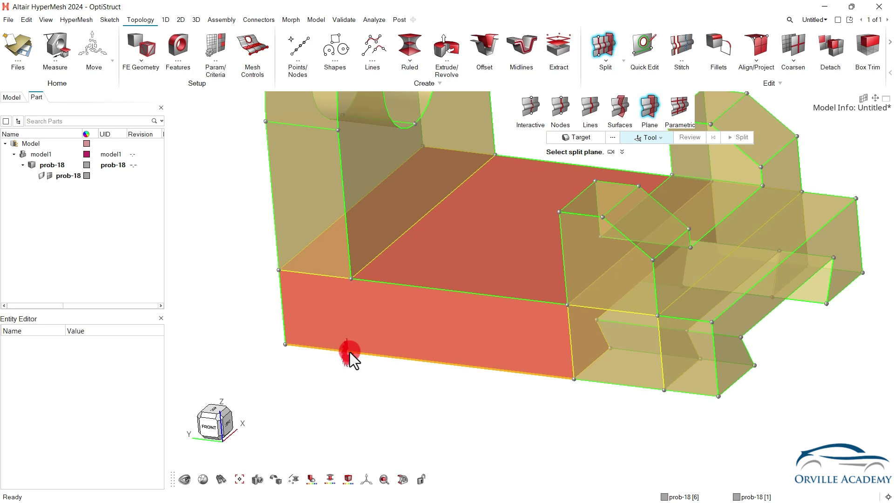
click(471, 278)
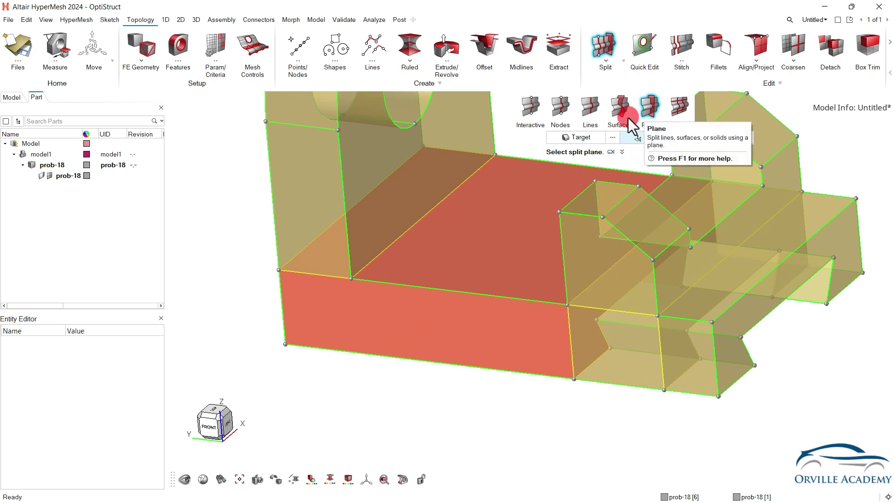
click(570, 139)
click(559, 170)
click(588, 135)
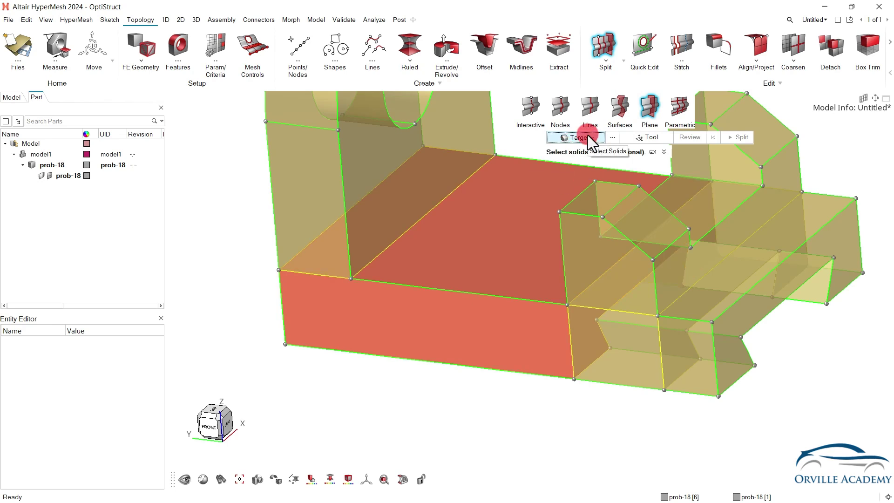
click(588, 137)
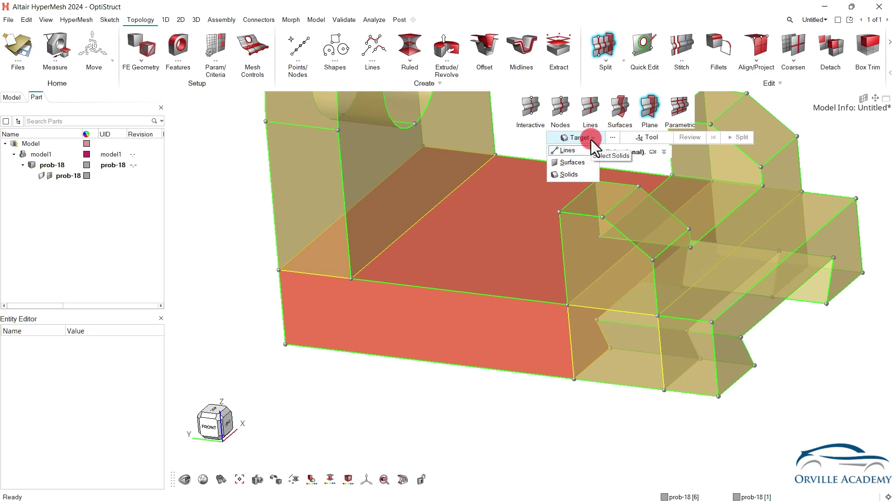
click(568, 173)
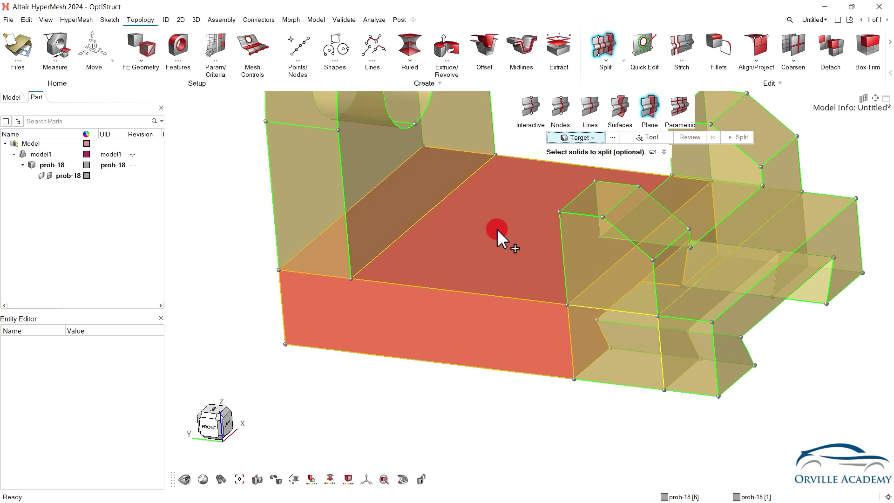
click(482, 201)
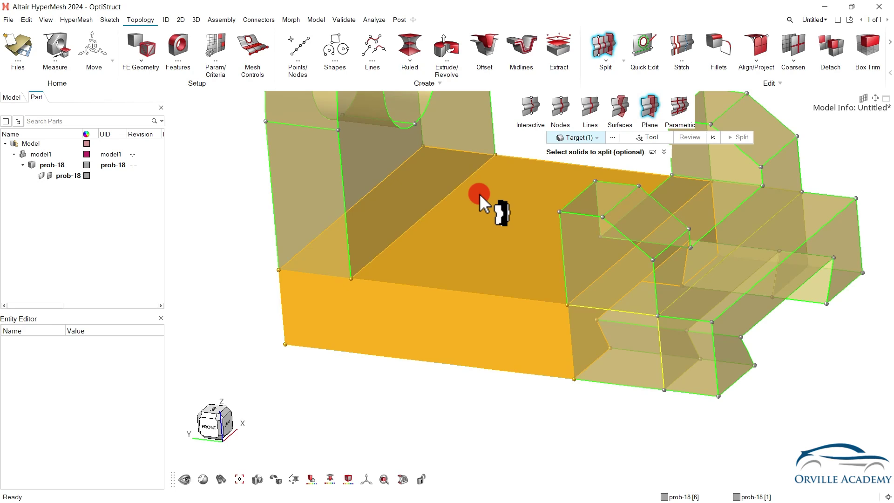
- Split the target solid with a plane on the upright's inner vertical face, normal (0, 1, 0), and leave the Split tool
click(648, 137)
click(394, 201)
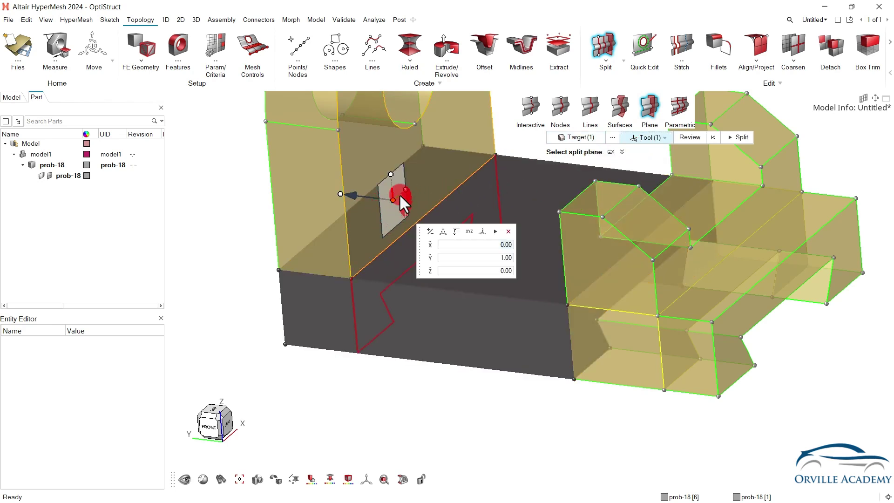
click(735, 153)
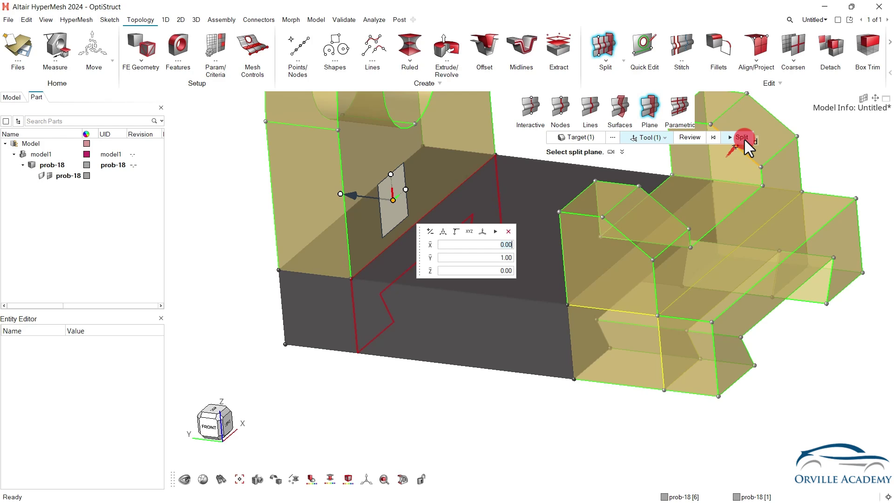
click(742, 138)
click(362, 264)
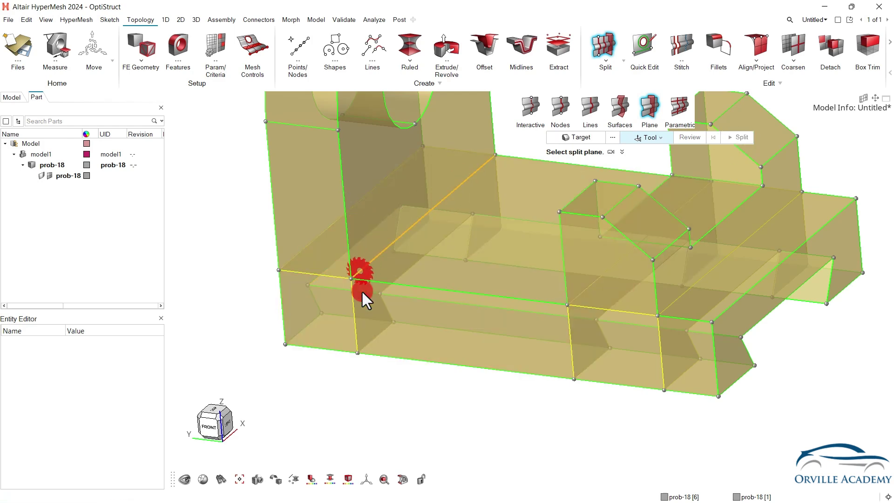
scroll(358, 318, down, 3)
mouse_move(385, 338)
middle_down()
mouse_move(403, 333)
mouse_move(373, 338)
mouse_move(352, 318)
mouse_move(380, 320)
middle_up()
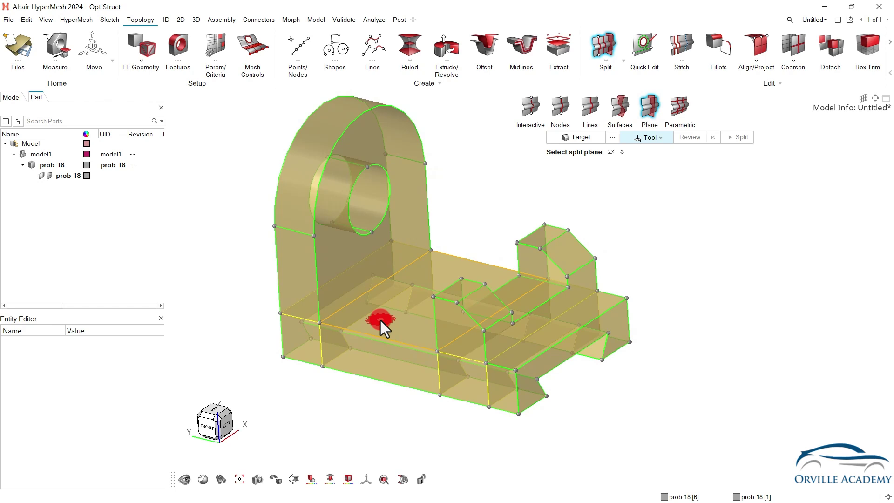
key(Escape)
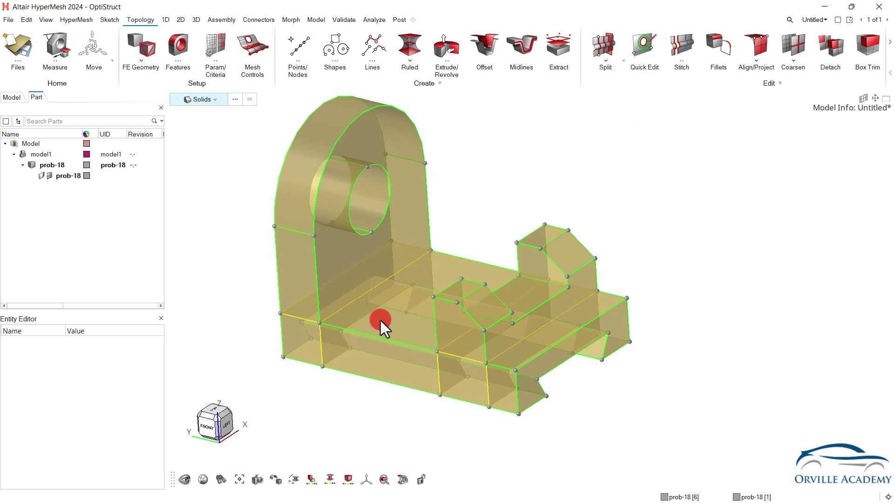
- Colour the geometry by component and examine the split edges of the base and lug solids from both sides
click(311, 479)
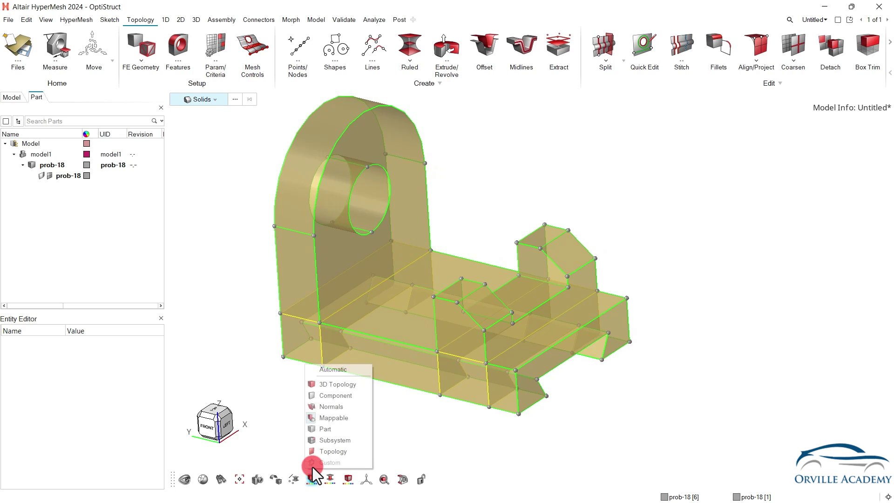
click(338, 392)
click(478, 390)
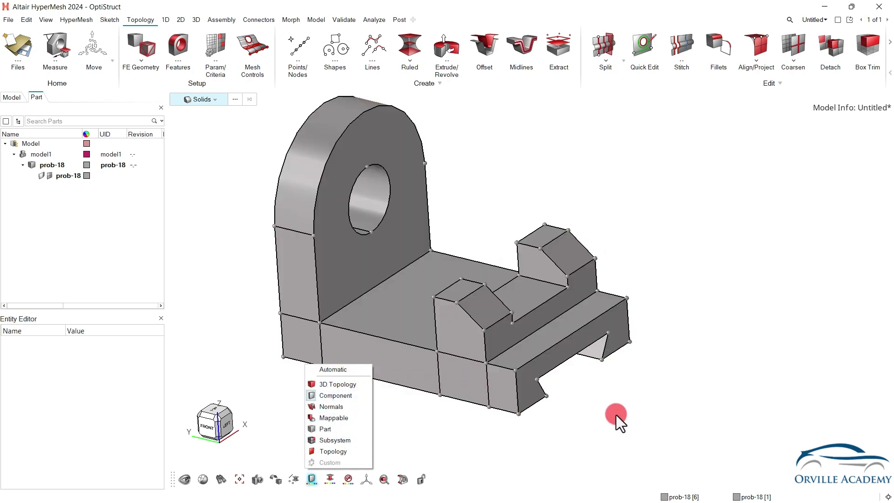
scroll(411, 366, up, 5)
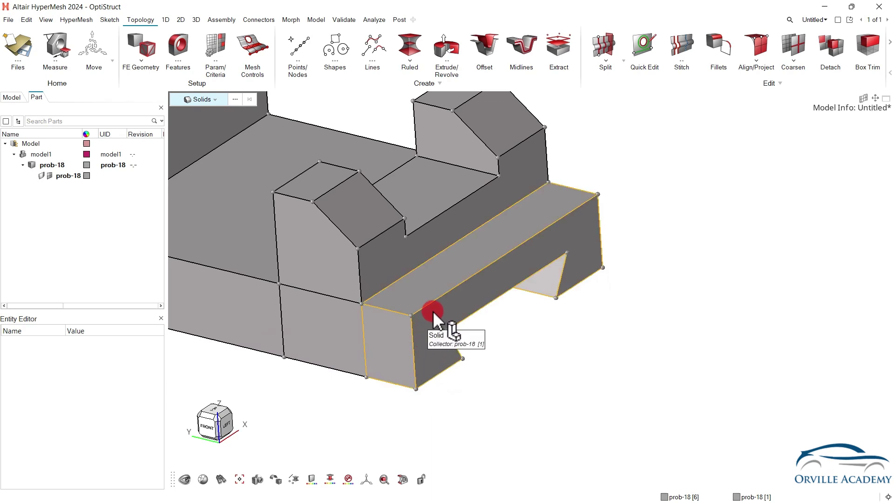
right_drag(445, 309, 536, 311)
middle_drag(504, 320, 587, 300)
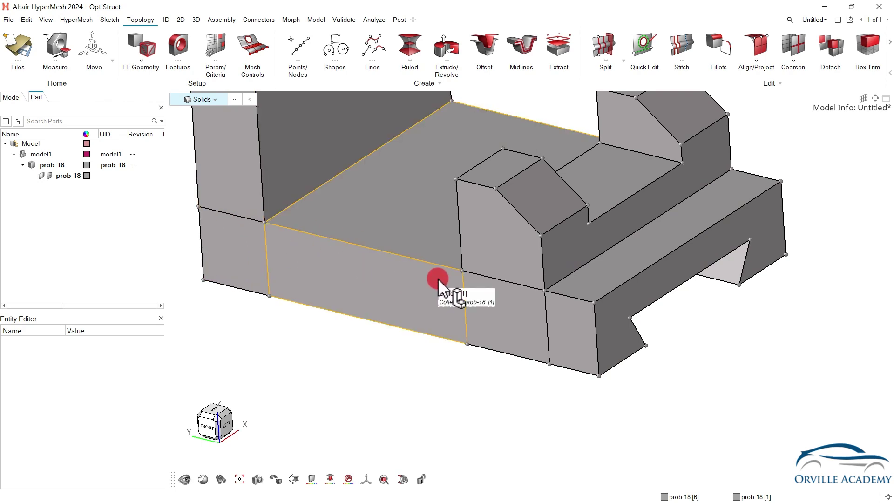
mouse_move(529, 362)
middle_down()
mouse_move(225, 303)
mouse_move(625, 285)
mouse_move(459, 305)
mouse_move(654, 271)
mouse_move(538, 219)
mouse_move(558, 232)
mouse_move(467, 286)
middle_up()
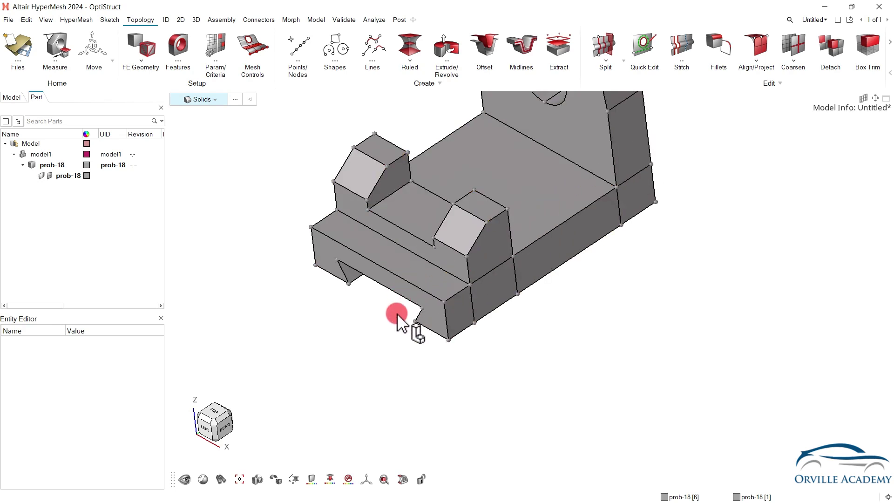
scroll(418, 313, up, 3)
ctrl+right_drag(479, 309, 369, 337)
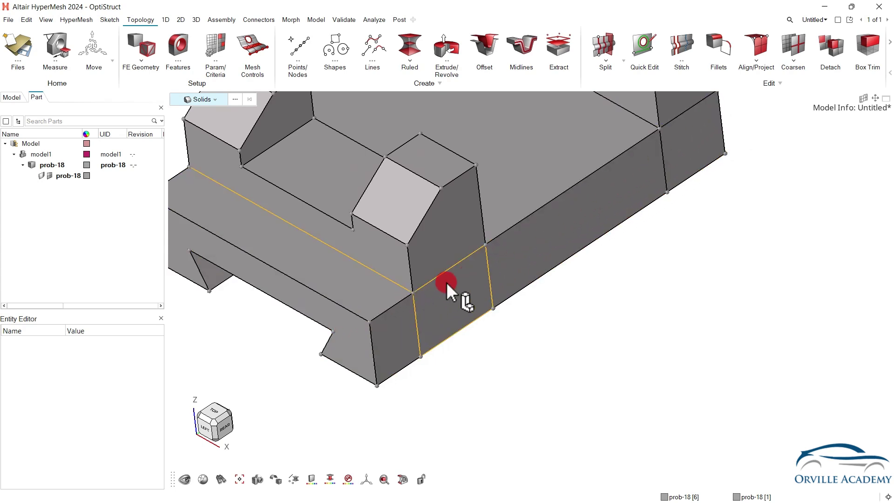
scroll(446, 281, up, 3)
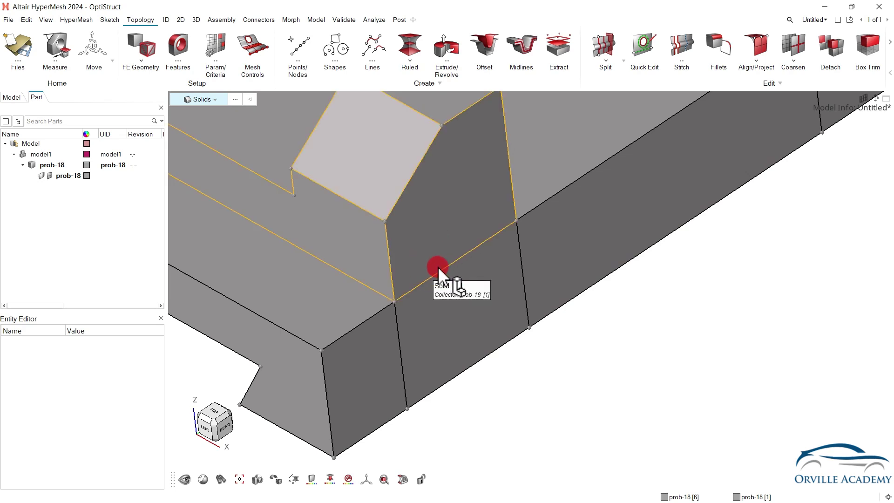
scroll(440, 269, down, 3)
scroll(421, 177, up, 2)
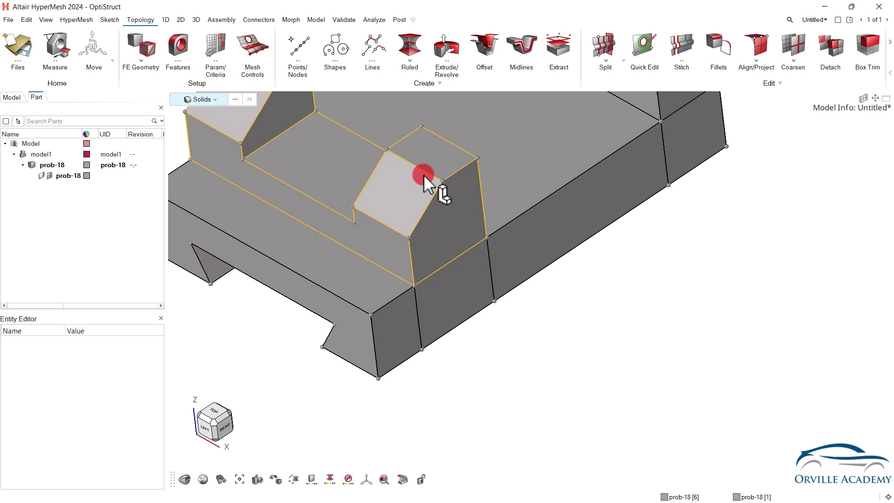
scroll(405, 344, down, 2)
- Colour the geometry by mappable state
click(276, 478)
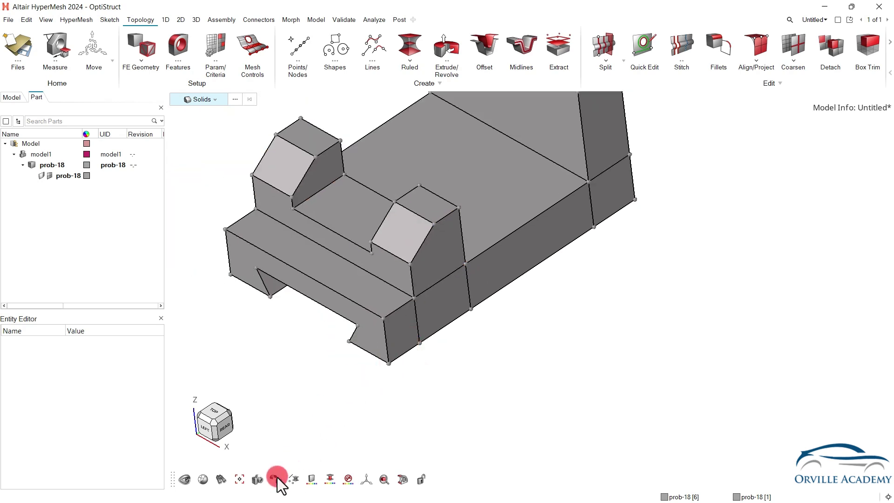
click(309, 476)
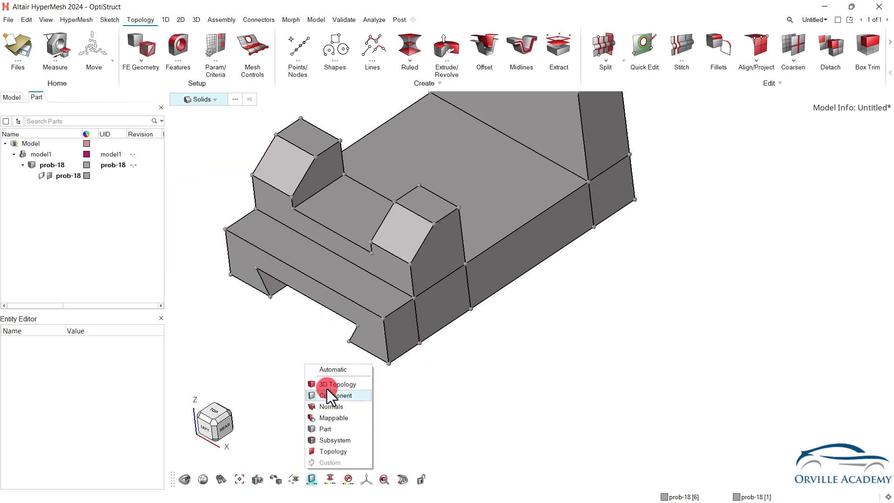
click(327, 418)
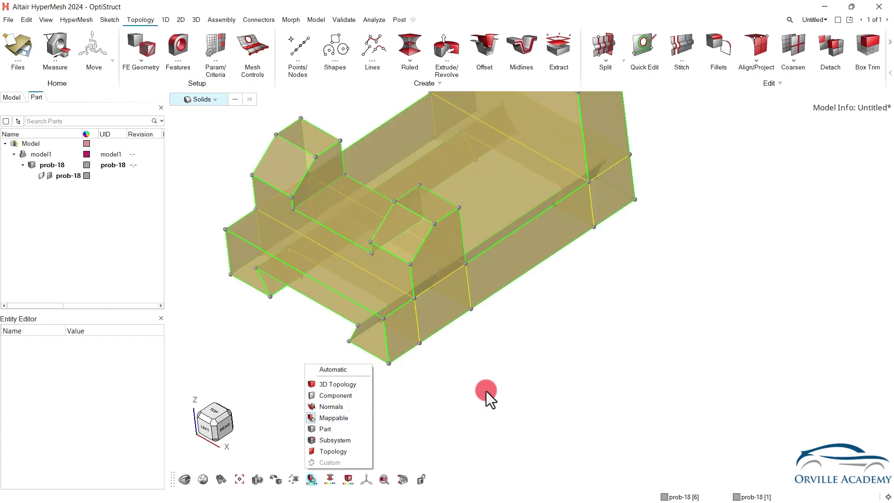
- Set up a Map solid mesh on all mappable solids found in the bracket, with a source element size of 3
click(196, 21)
click(218, 40)
click(178, 139)
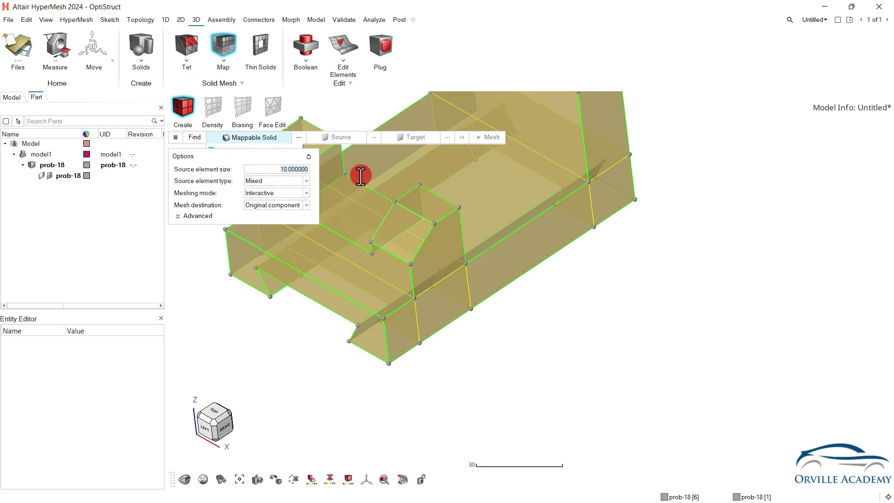
text(3)
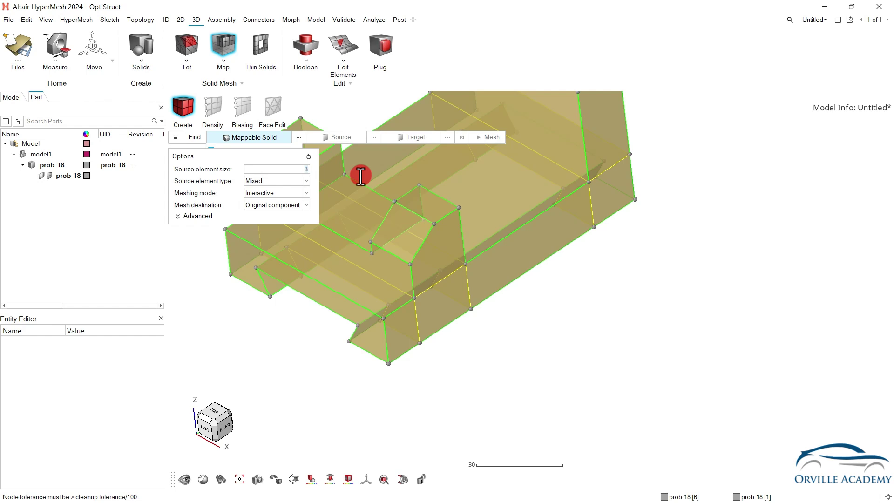
click(193, 138)
click(520, 152)
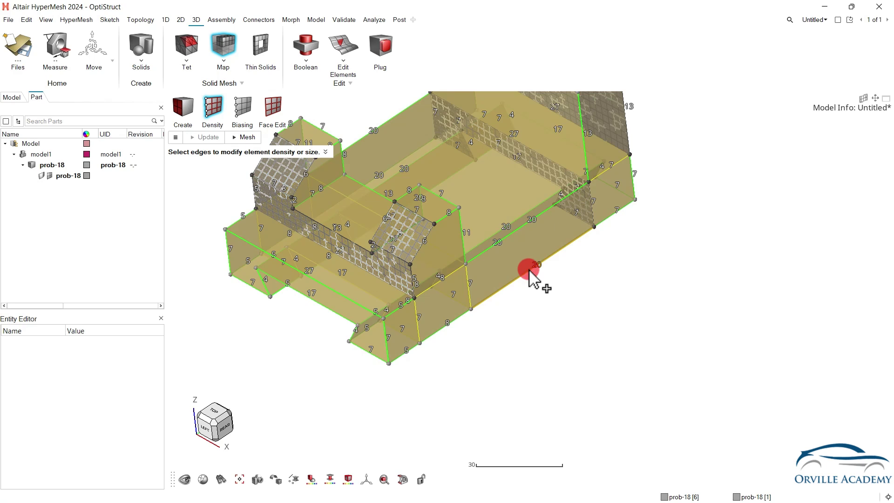
- Display the previewed source-face mesh with mesh lines
key(space)
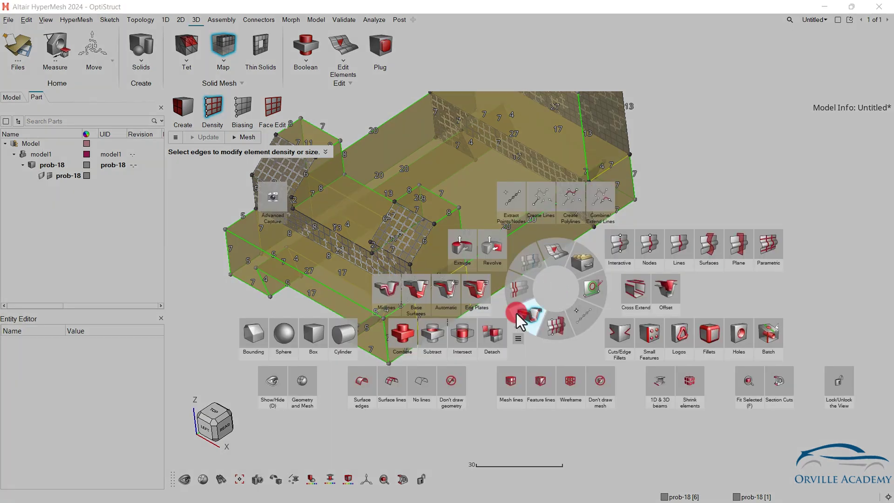
click(504, 388)
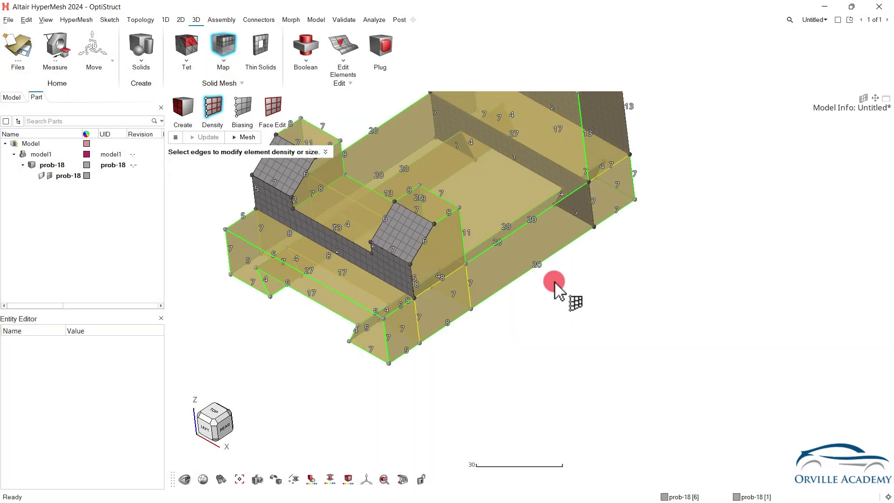
right_drag(495, 324, 508, 356)
scroll(391, 298, up, 3)
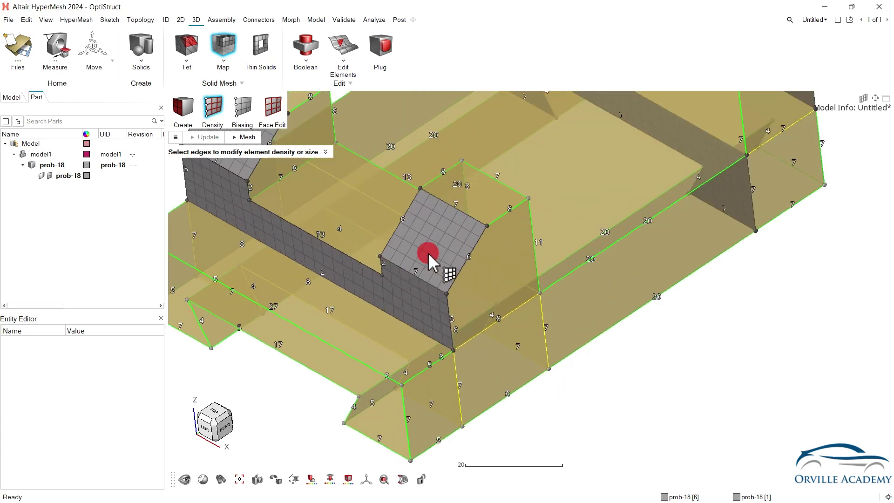
- Check the edge densities around the lugs, base and upright, and generate the mapped solid mesh without modifying them
click(418, 286)
middle_drag(364, 434, 418, 295)
middle_drag(442, 266, 447, 333)
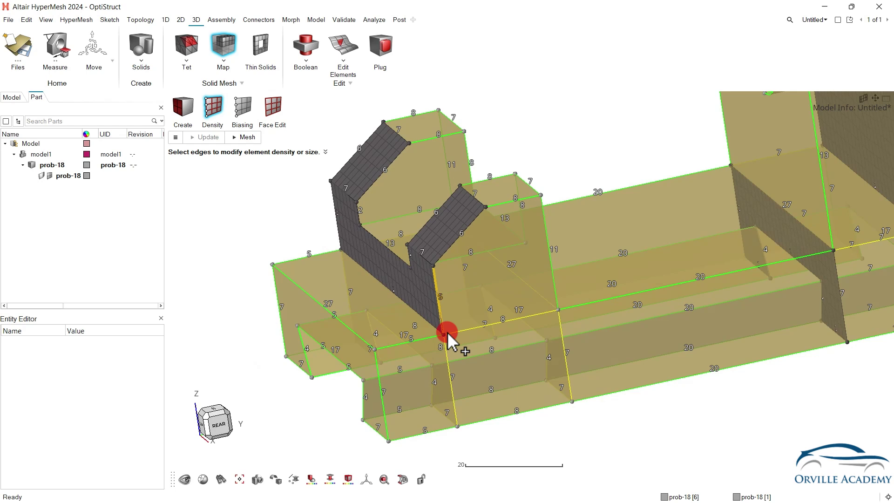
click(508, 319)
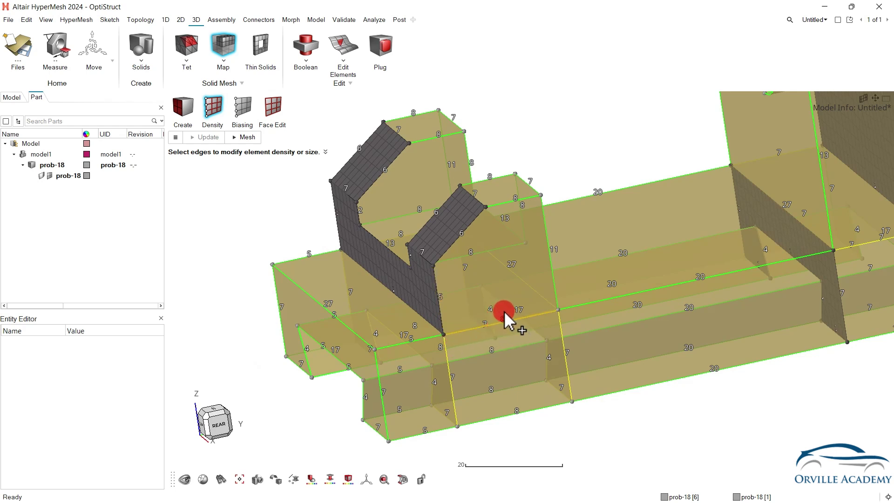
click(504, 410)
middle_drag(504, 395, 495, 413)
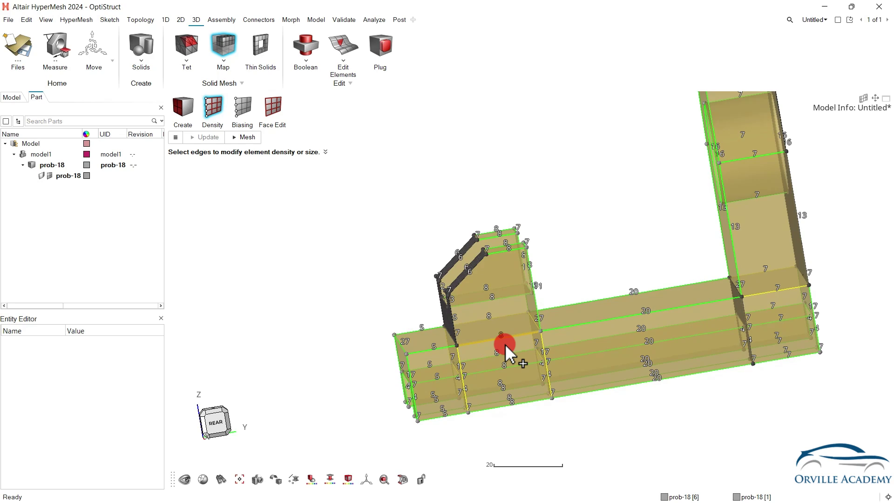
middle_drag(504, 344, 632, 223)
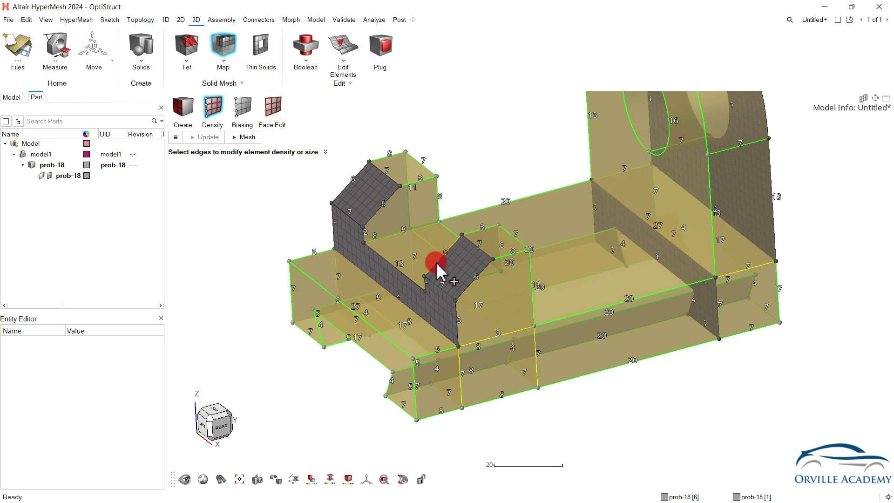
scroll(436, 262, down, 3)
right_drag(554, 257, 521, 274)
scroll(529, 185, down, 1)
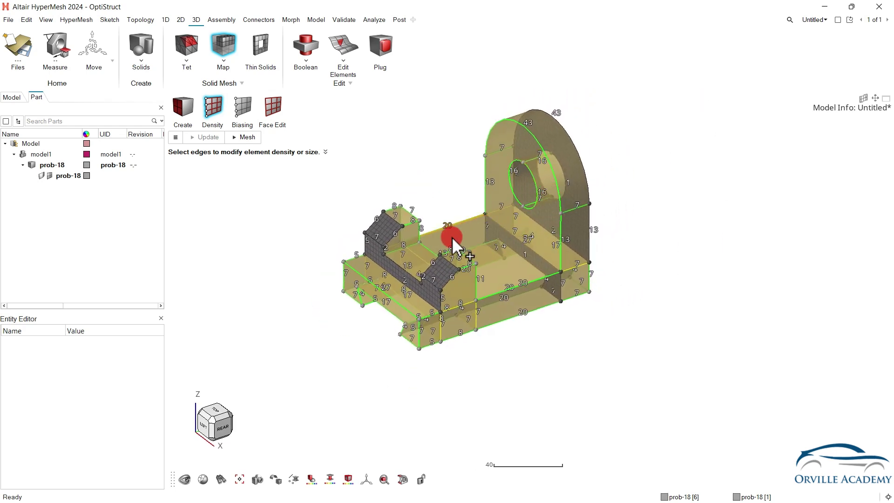
click(255, 136)
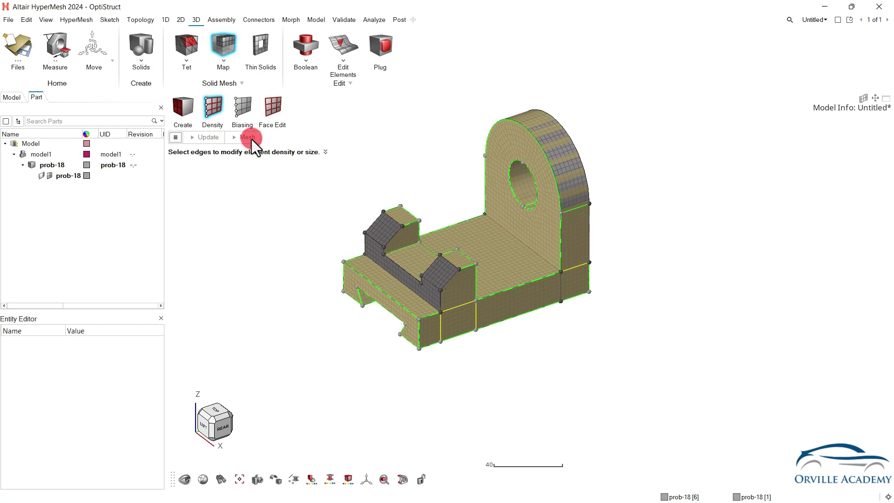
- Inspect the mesh on the lug's sloped face and undo the generated mapped mesh
scroll(440, 284, up, 3)
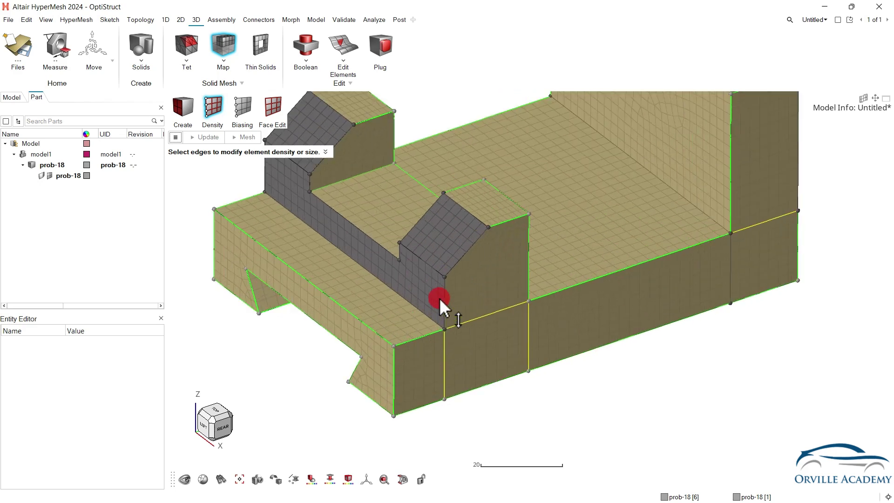
scroll(471, 257, up, 1)
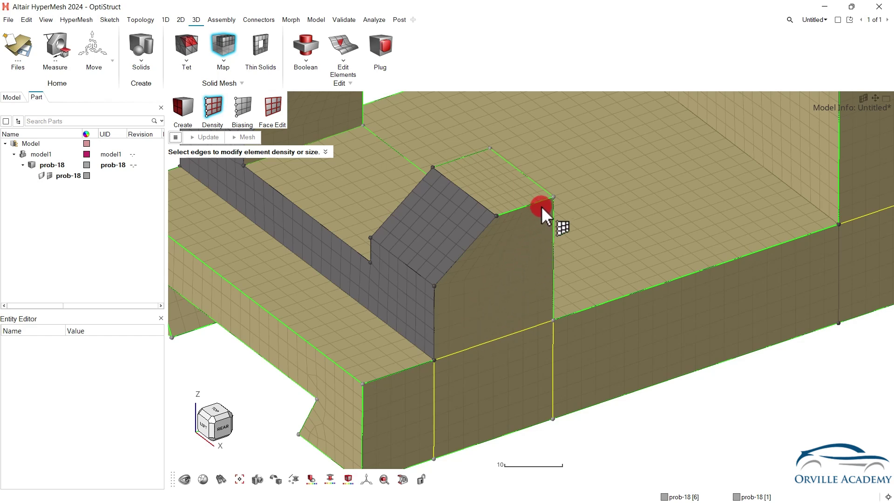
click(424, 279)
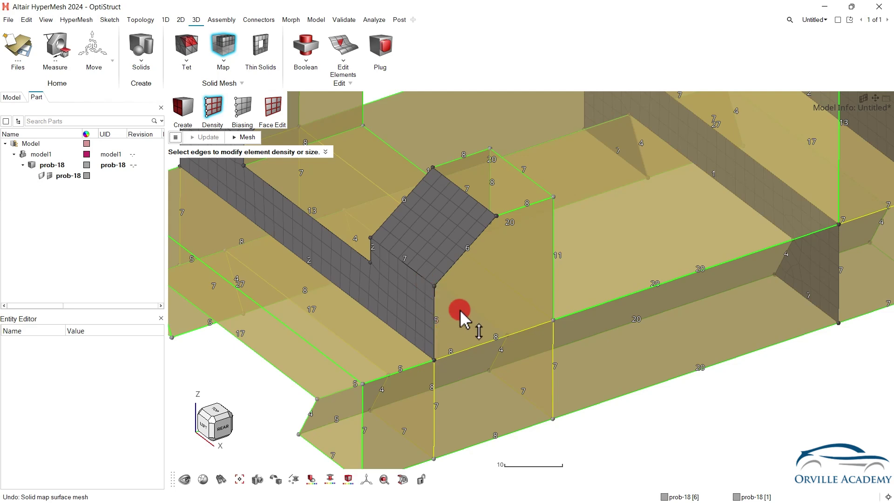
key(Escape)
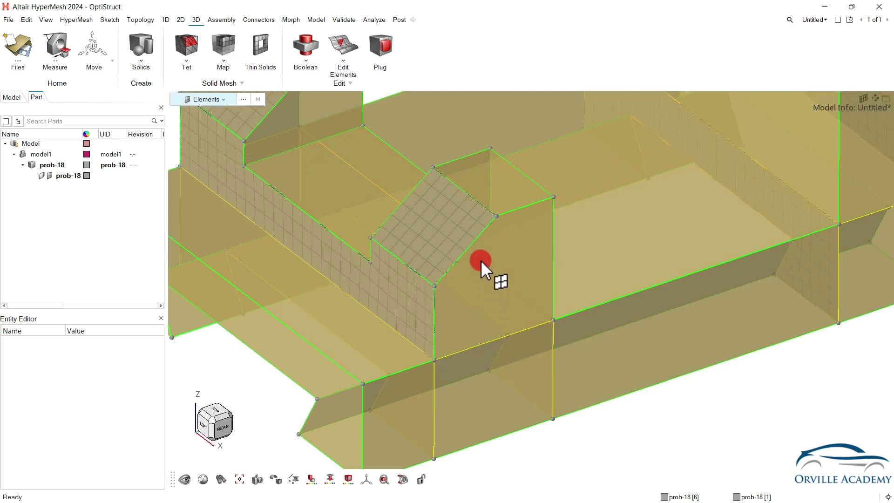
- Delete all remaining mesh elements from the bracket
scroll(482, 248, down, 4)
scroll(390, 201, down, 4)
key(ctrl+a)
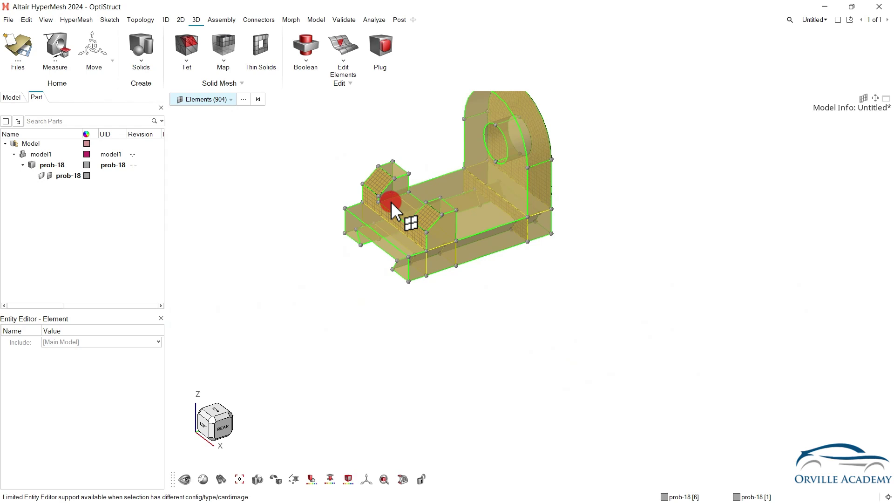
key(Delete)
- Split the solid containing both lugs, using the recessed floor face between the lugs as the extended trimming surface
scroll(406, 198, up, 5)
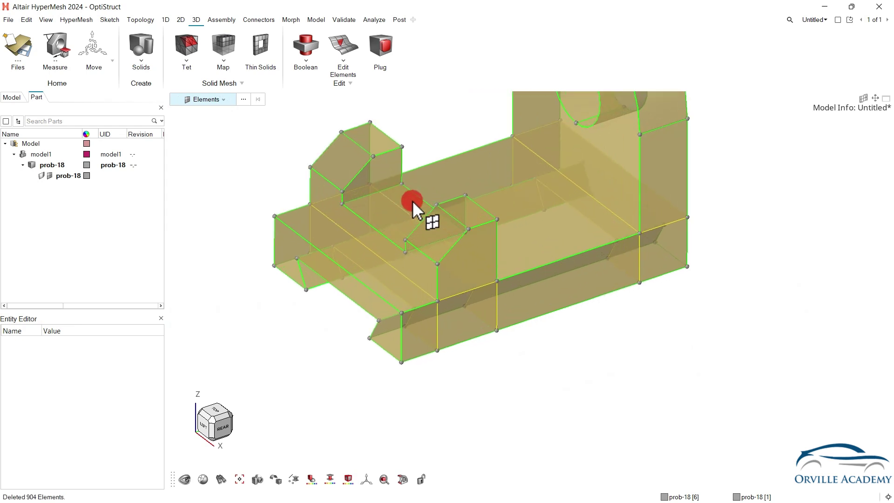
key(space)
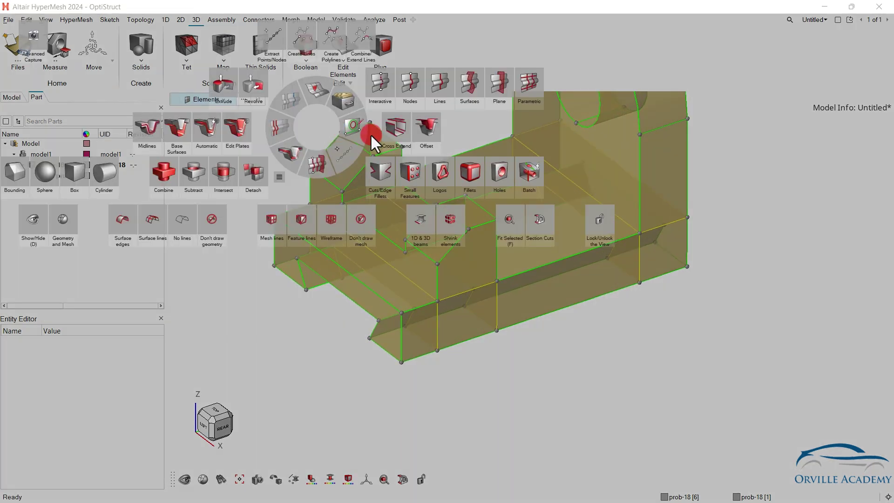
right_drag(445, 99, 464, 89)
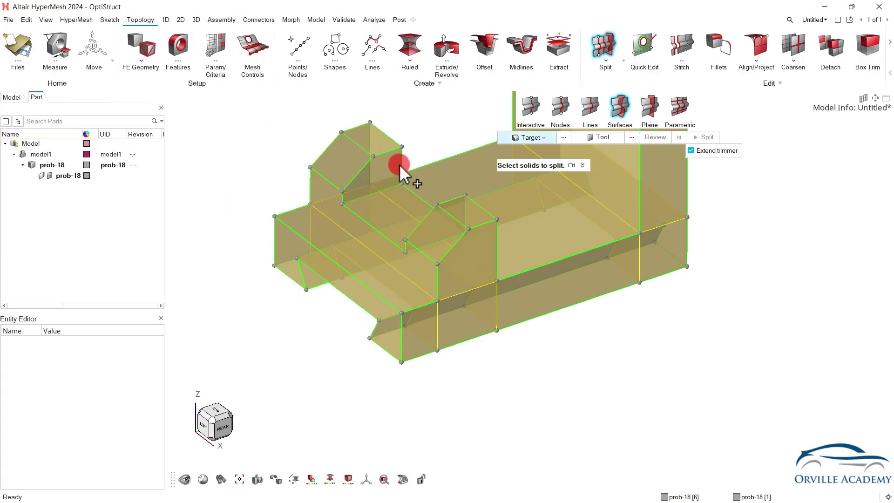
click(544, 139)
click(512, 165)
click(543, 138)
click(350, 168)
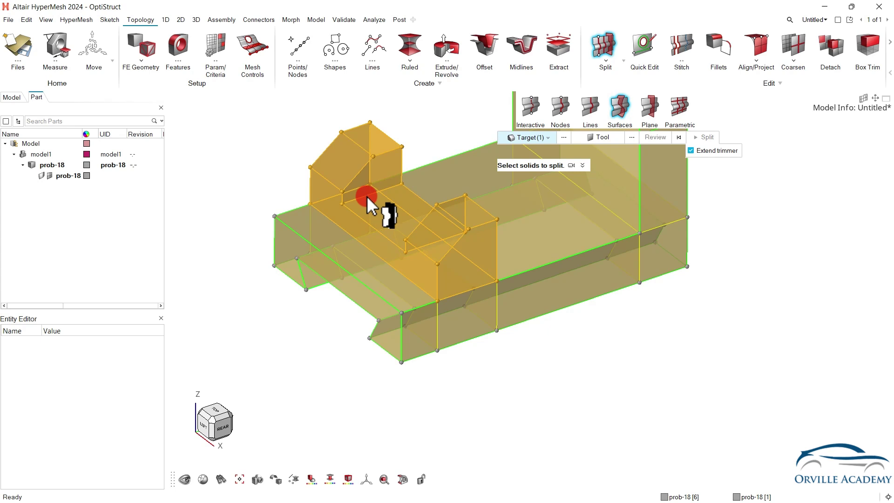
click(622, 135)
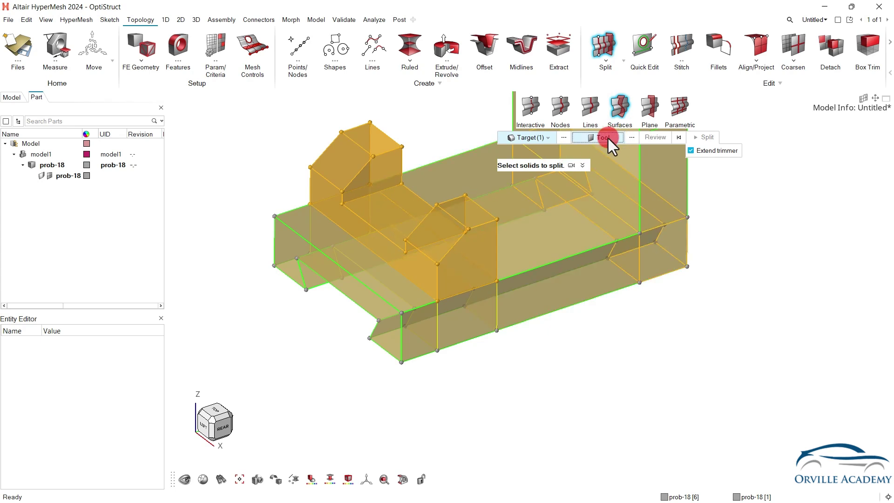
click(361, 205)
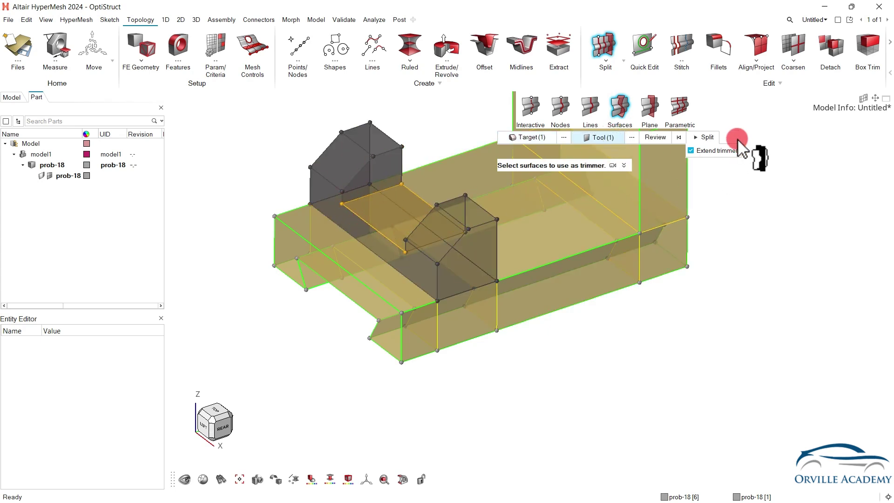
click(707, 138)
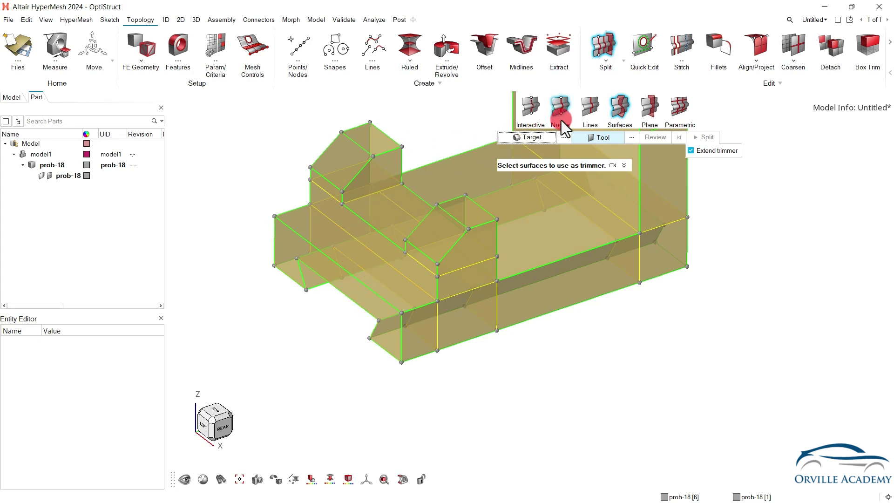
- Split the five solids at the lug end of the bracket, using the inner side faces of both lugs as extended trimming surfaces
click(538, 139)
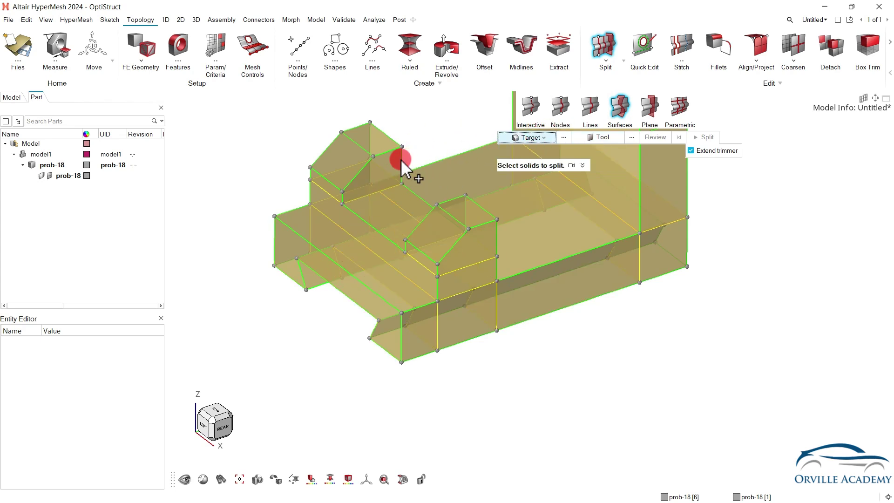
click(374, 163)
scroll(348, 217, down, 2)
middle_drag(411, 311, 373, 355)
shift+drag(341, 140, 434, 326)
middle_drag(343, 265, 446, 297)
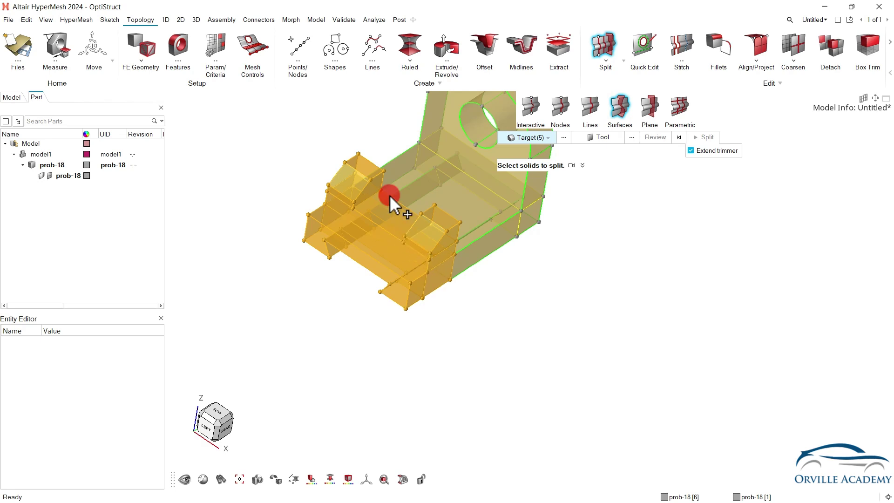
scroll(361, 190, up, 6)
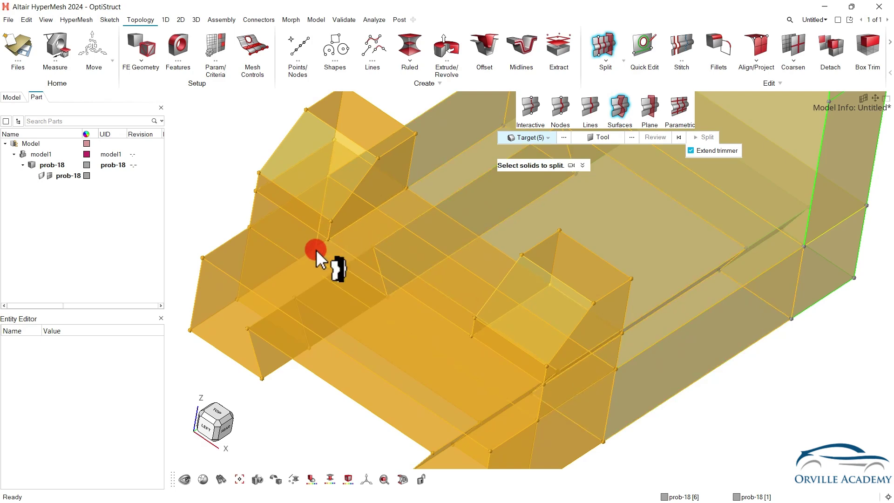
click(606, 138)
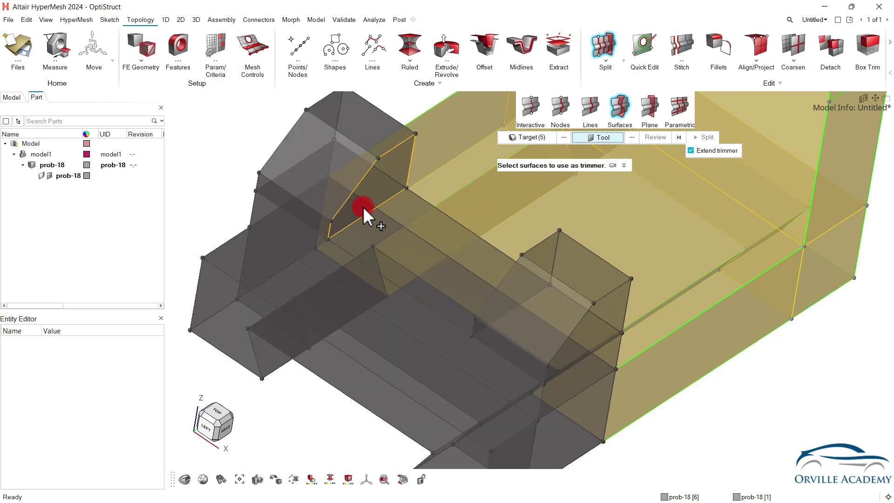
click(353, 208)
middle_drag(369, 173, 339, 211)
ctrl+drag(354, 228, 382, 181)
ctrl+drag(434, 106, 546, 253)
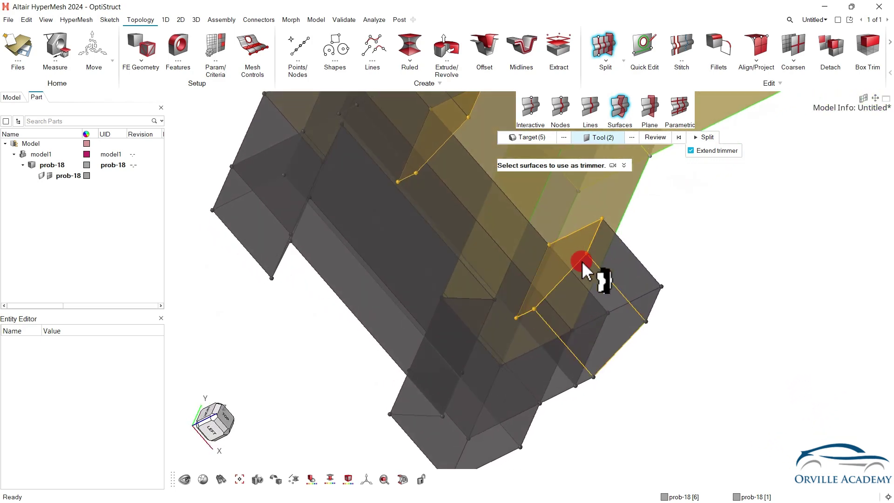
click(704, 137)
ctrl+drag(338, 315, 378, 318)
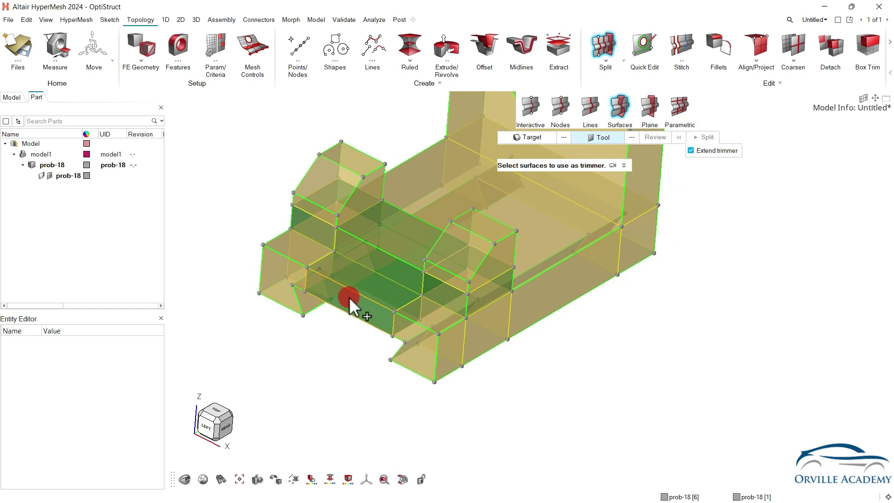
scroll(358, 347, down, 2)
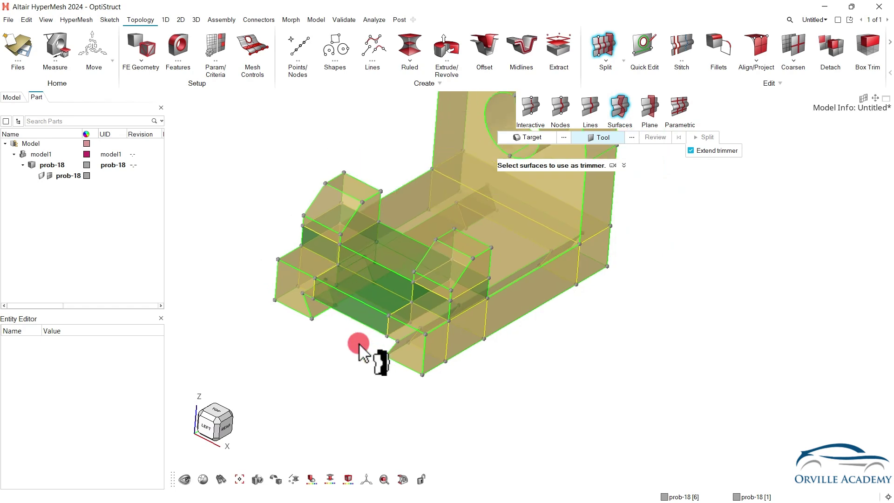
key(Escape)
scroll(359, 349, down, 3)
ctrl+drag(361, 283, 321, 284)
click(208, 66)
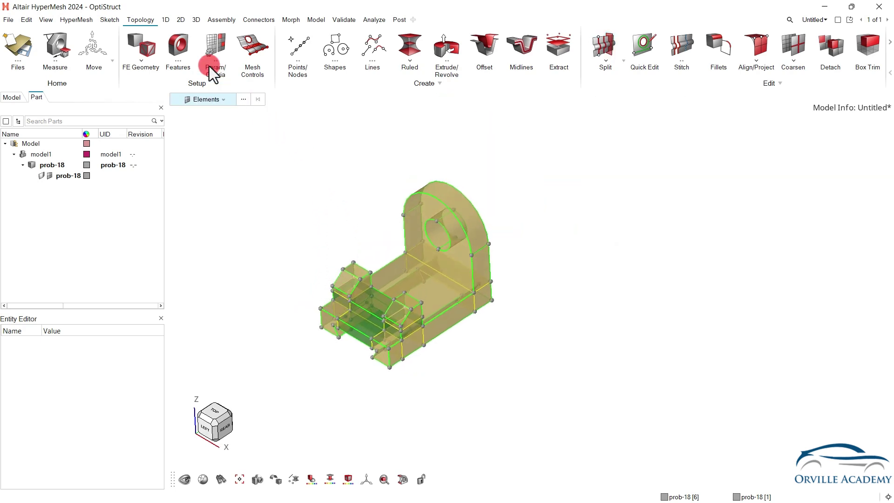
click(198, 22)
click(222, 44)
click(192, 136)
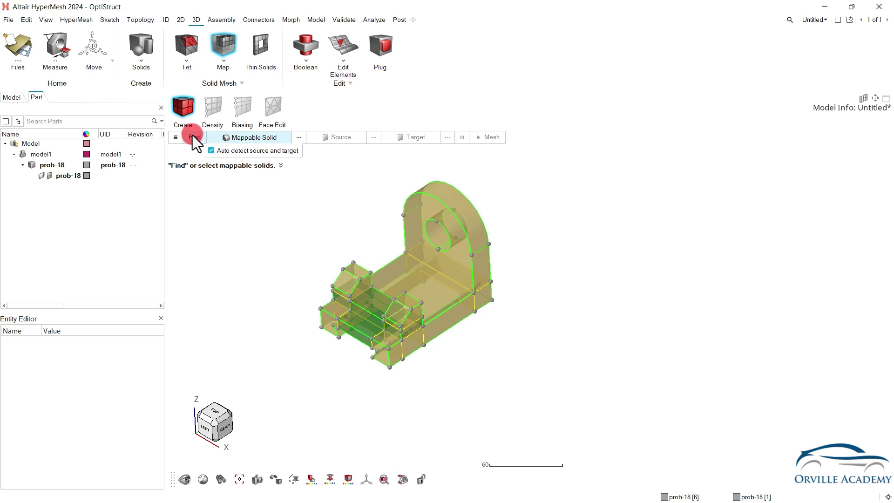
click(192, 137)
click(488, 138)
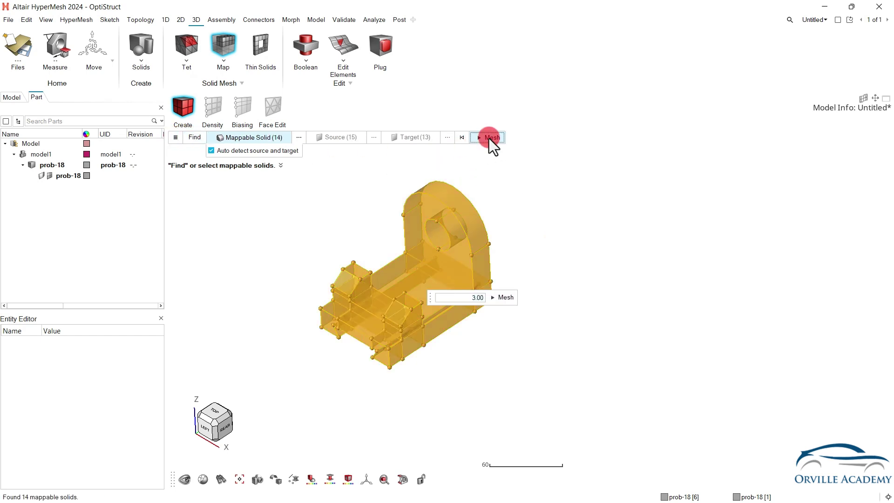
click(401, 327)
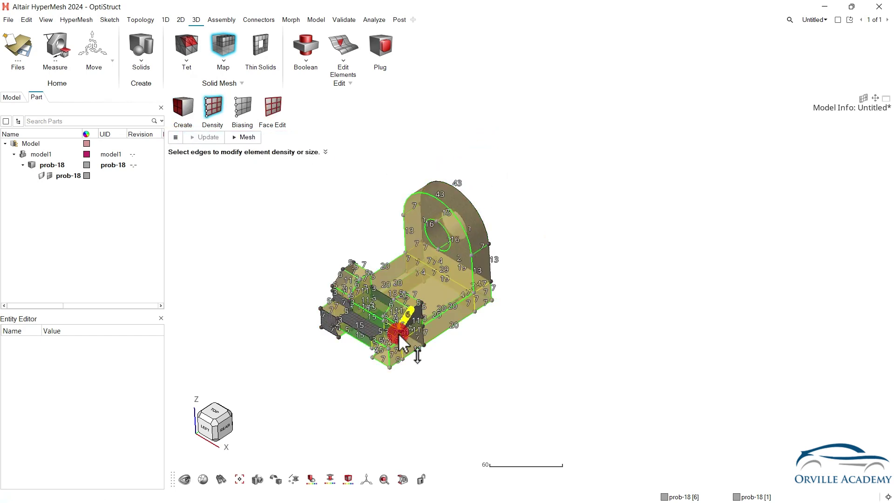
key(Escape)
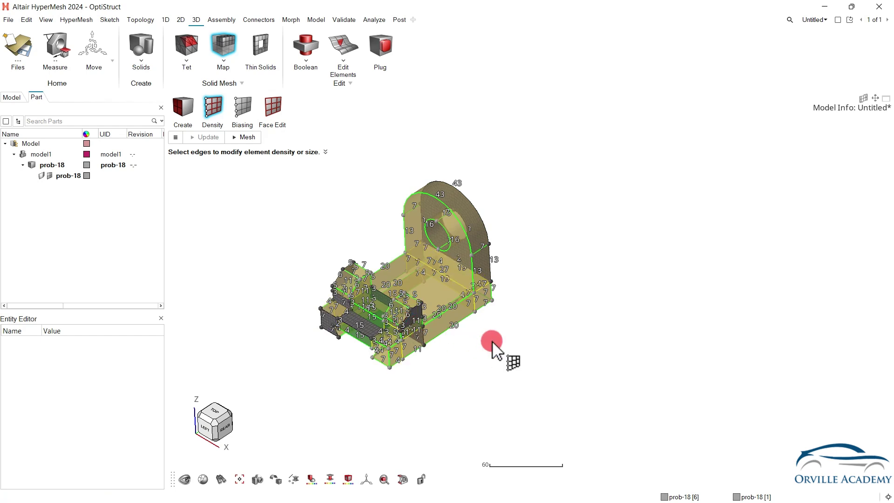
key(Escape)
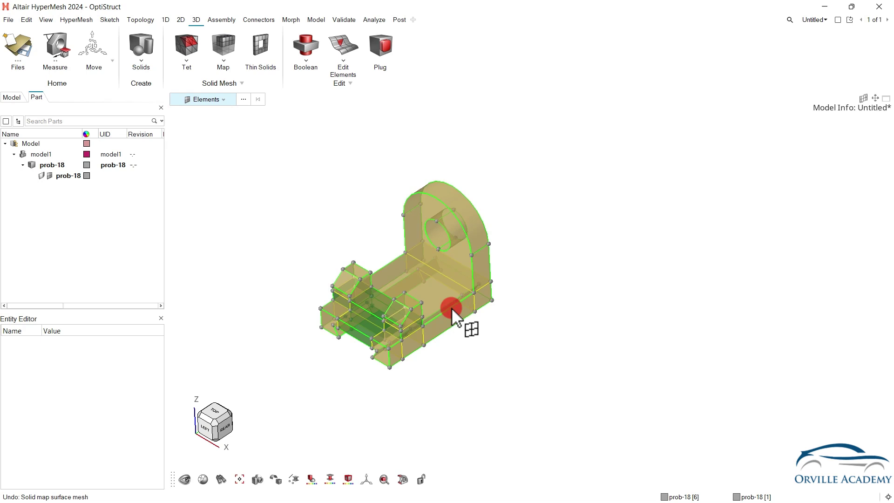
- Find all mappable solids, generate their mapped solid mesh with element size 3, and inspect the elements around the lugs
click(222, 44)
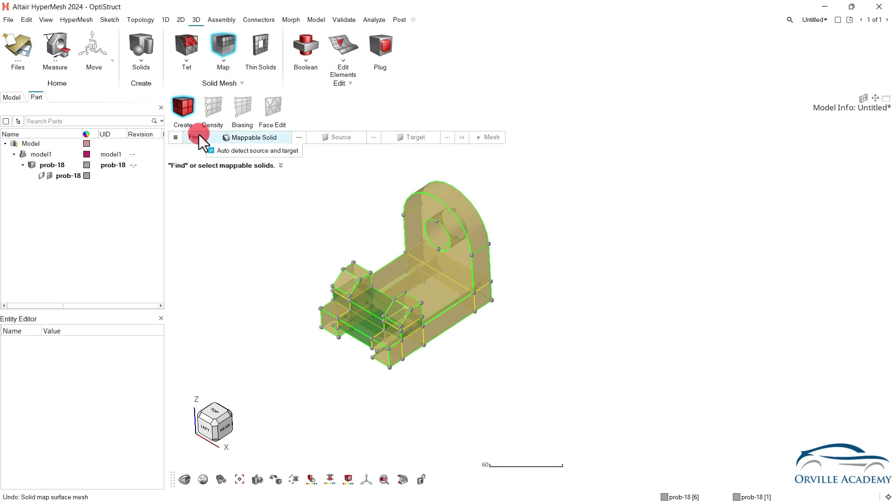
click(198, 136)
click(502, 298)
scroll(435, 403, up, 6)
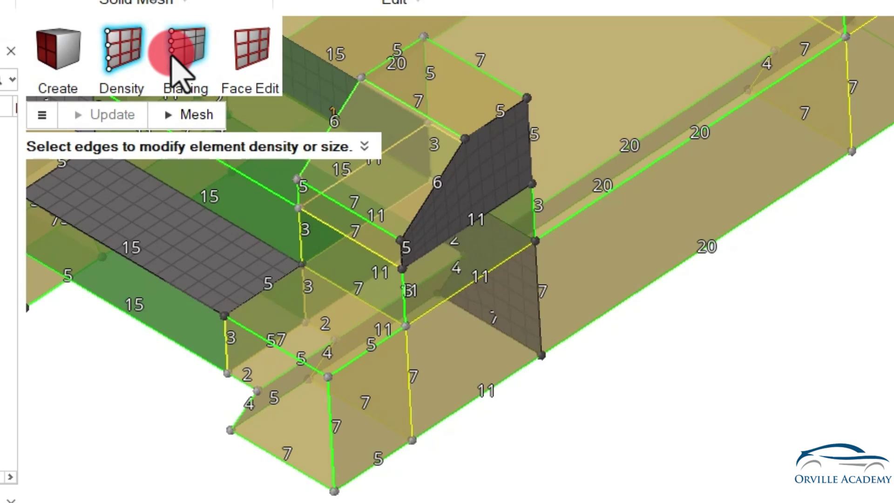
click(195, 114)
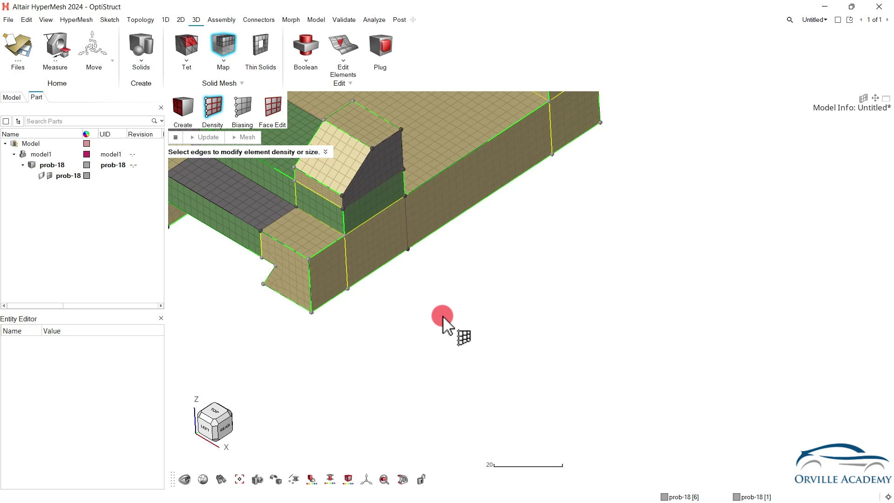
scroll(615, 489, down, 3)
right_drag(620, 459, 620, 487)
right_drag(445, 310, 452, 355)
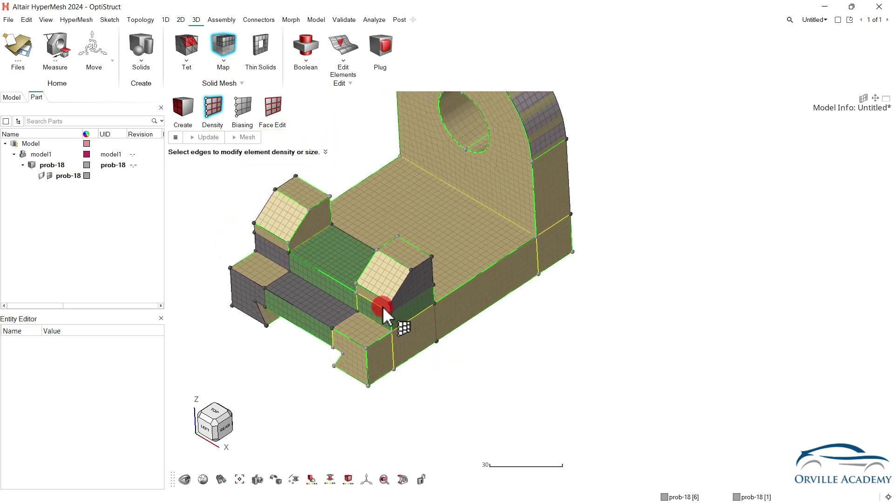
scroll(383, 305, up, 6)
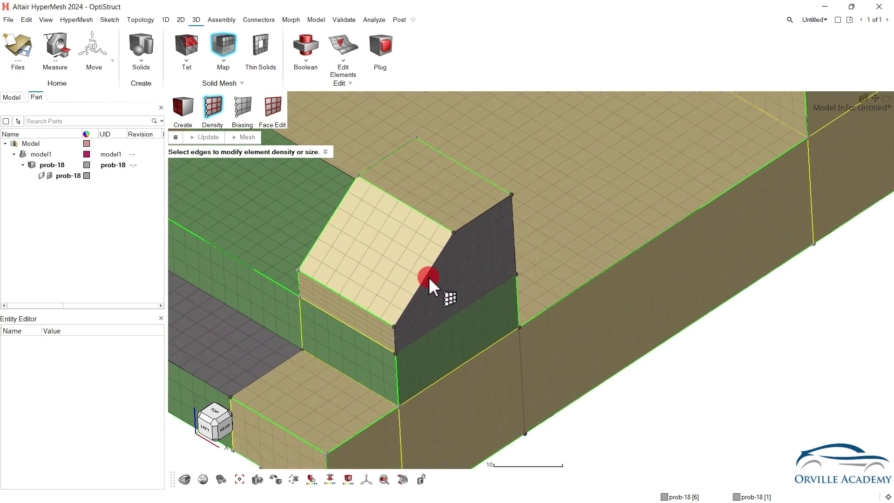
scroll(418, 295, down, 3)
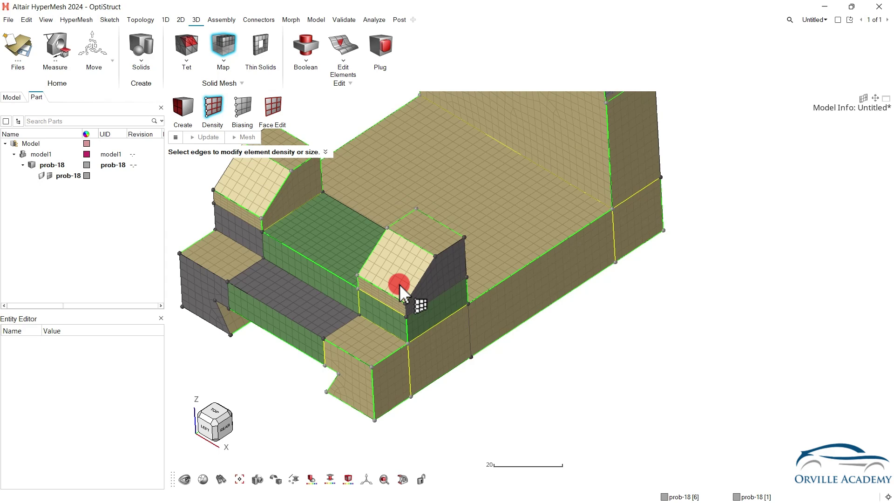
- Add a new page to the session for a second model
click(812, 20)
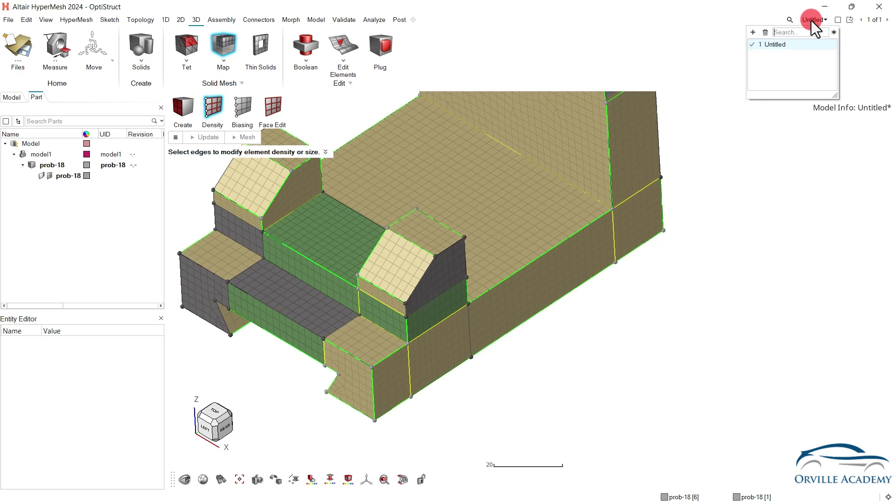
click(754, 33)
drag(404, 209, 5, 21)
- Import the CAD geometry file Problem_02.stp into the empty model, keeping the default import options
click(9, 19)
click(41, 90)
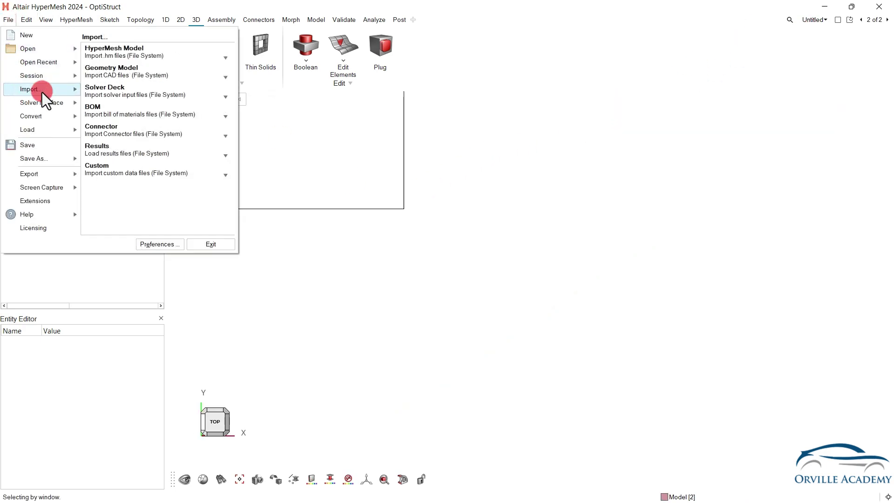
click(128, 68)
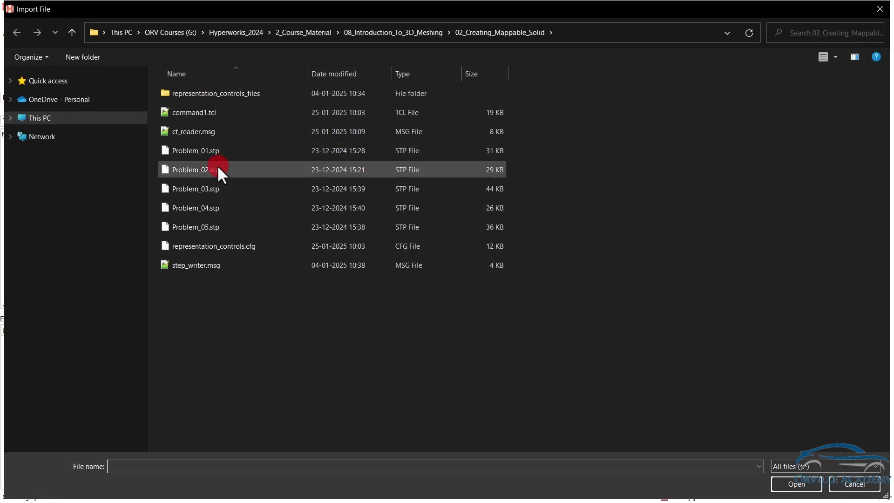
click(205, 167)
click(796, 483)
click(462, 331)
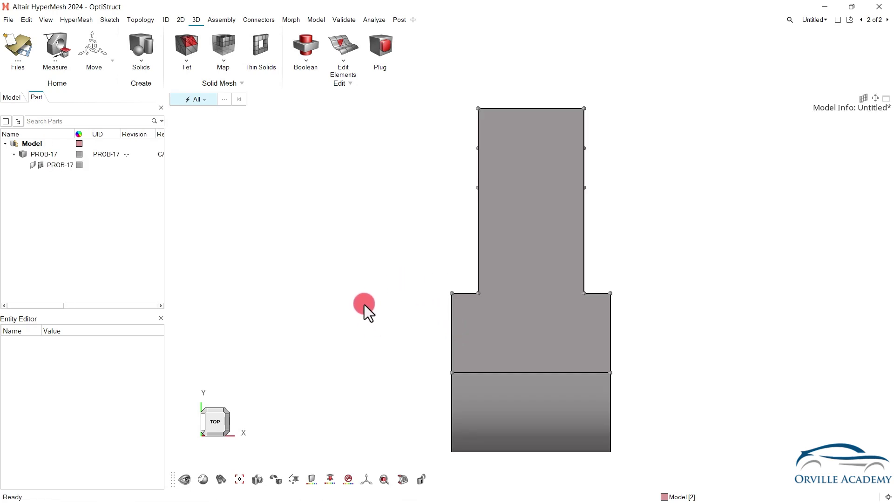
- Display the imported geometry by mappable state and examine the solid around the lug shoulder and the side pocket
middle_drag(406, 343, 404, 281)
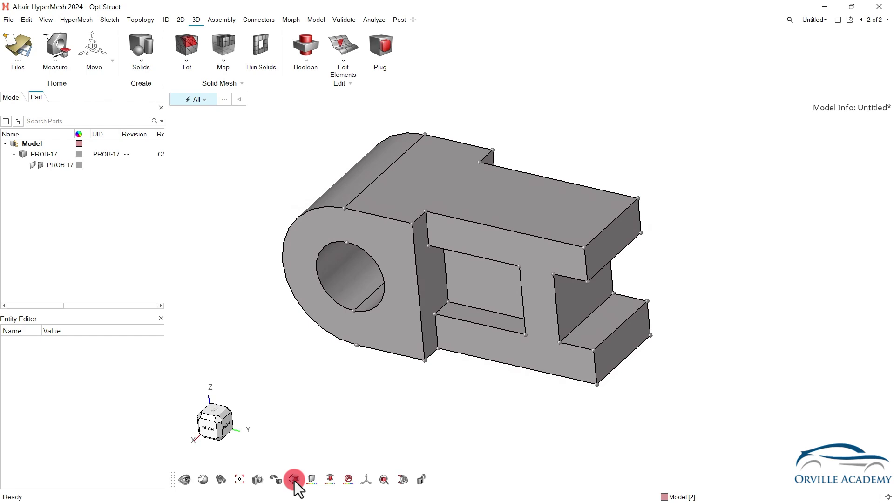
click(311, 477)
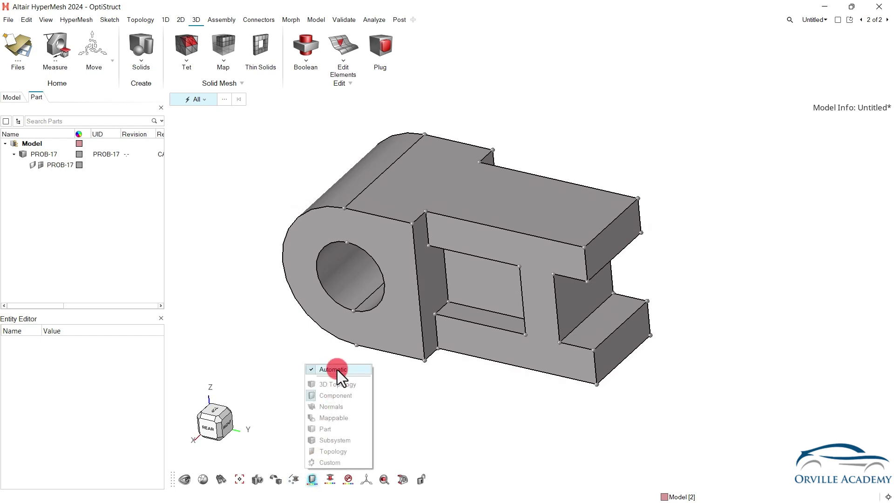
click(329, 407)
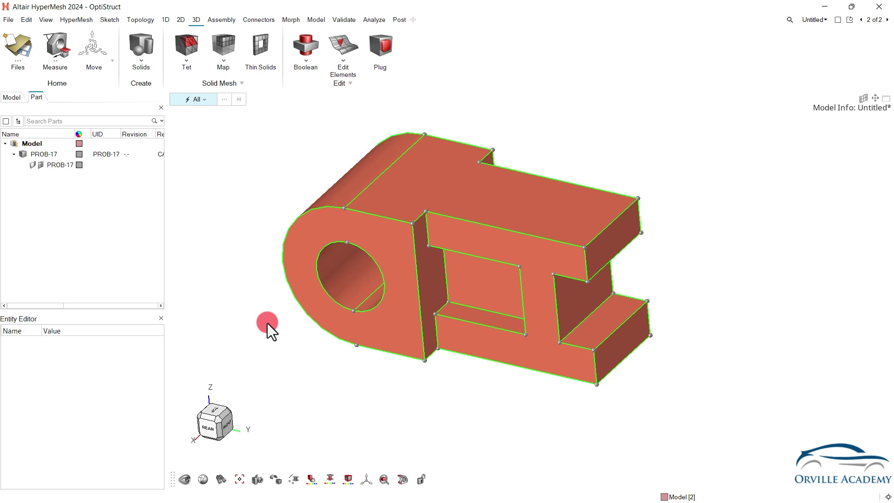
click(310, 300)
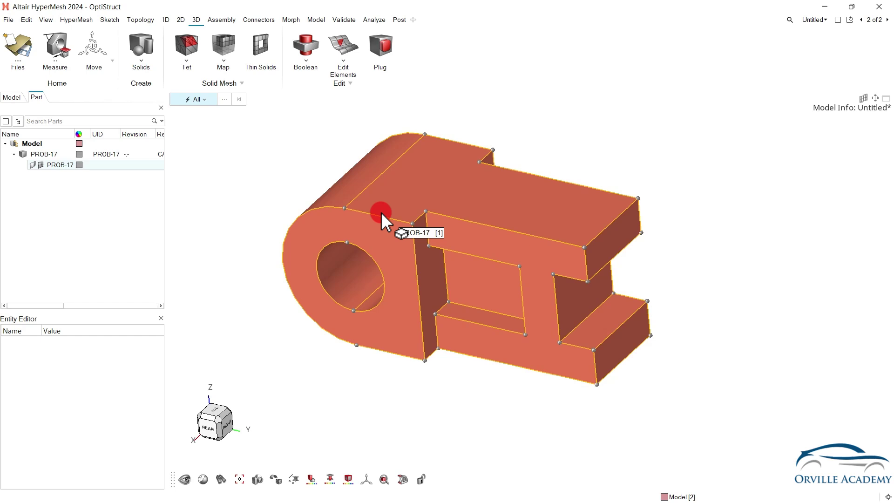
scroll(379, 217, up, 3)
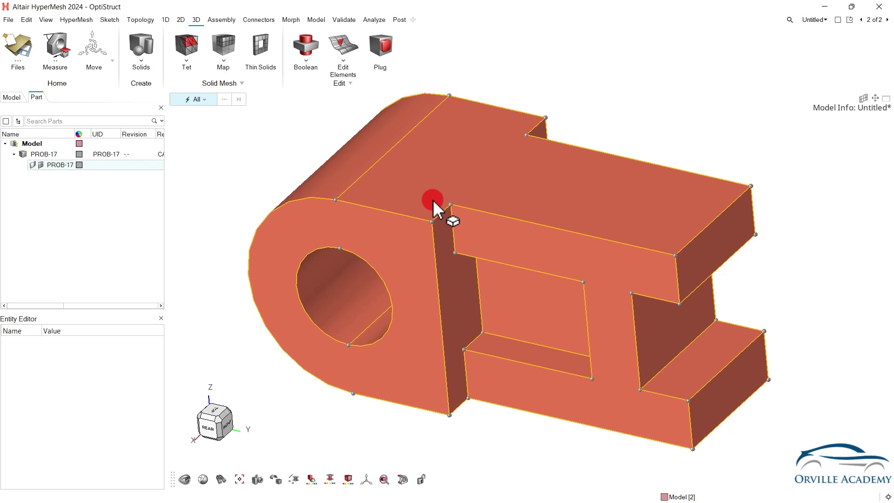
right_drag(321, 217, 290, 235)
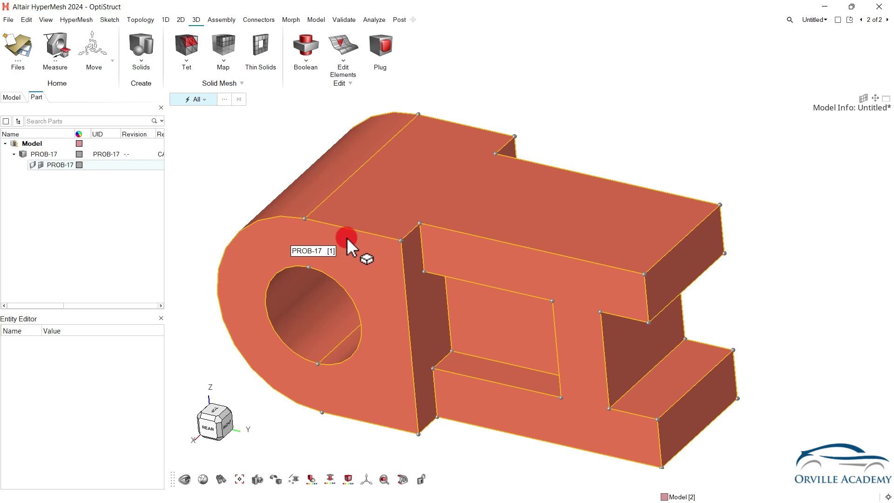
middle_drag(471, 165, 394, 391)
scroll(344, 216, up, 5)
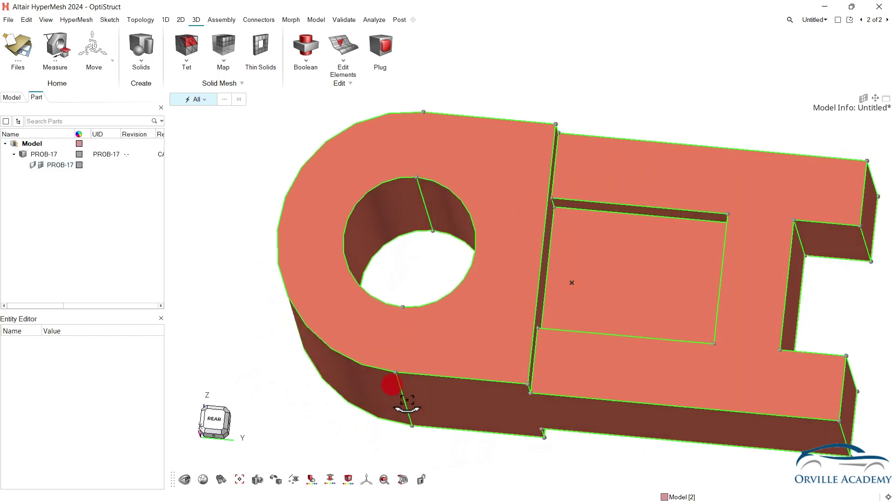
middle_drag(430, 221, 490, 220)
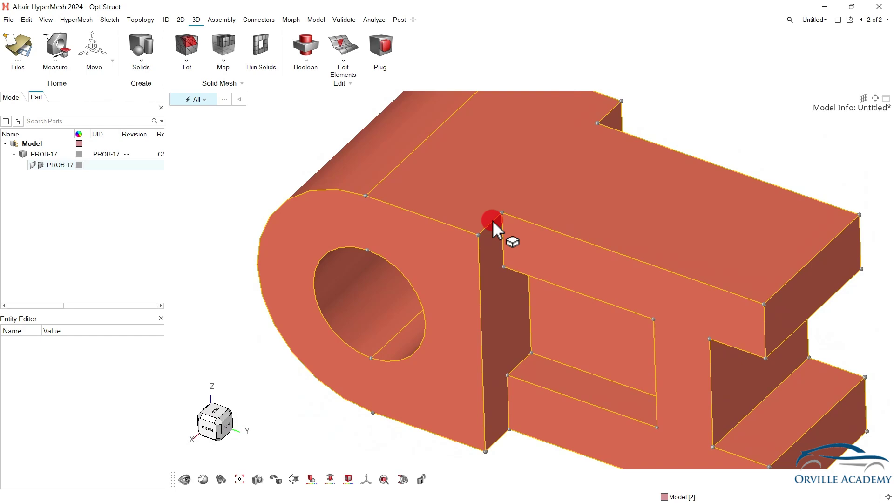
right_drag(498, 211, 440, 245)
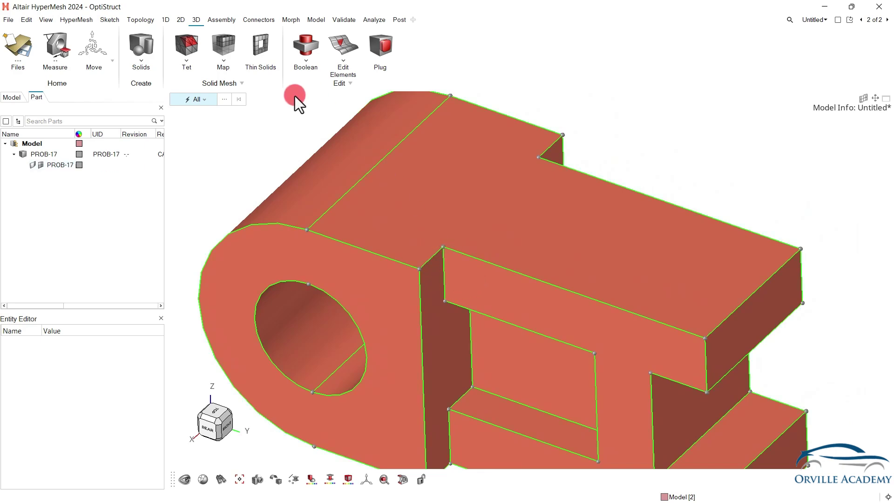
- Set up a solid split by surfaces with the trimmer extended, picking both outer side faces of the forked body as trimming surfaces
key(alt)
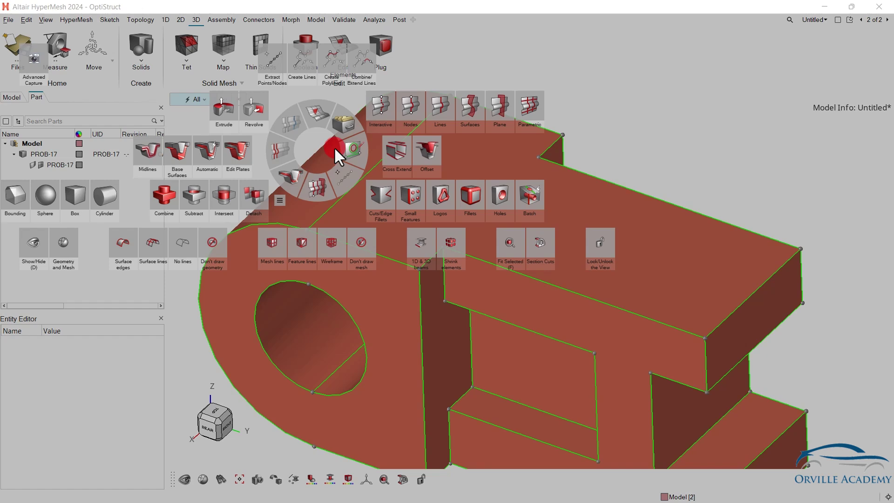
click(465, 113)
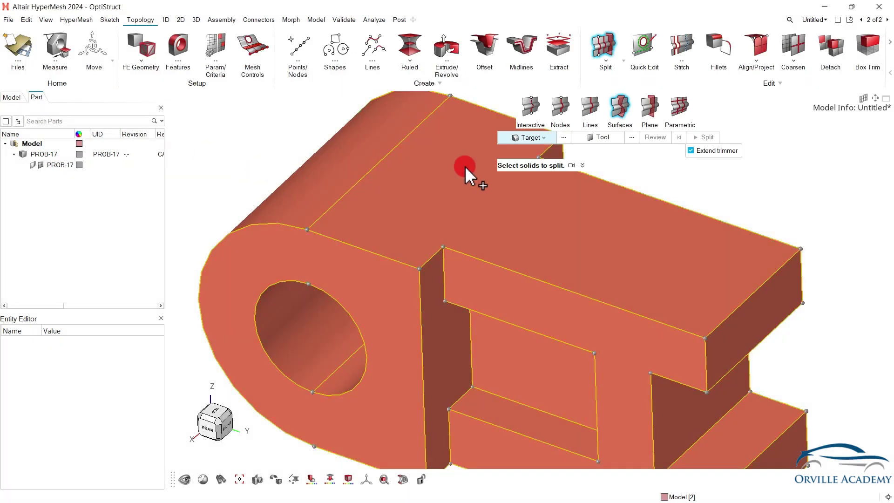
click(543, 138)
click(618, 180)
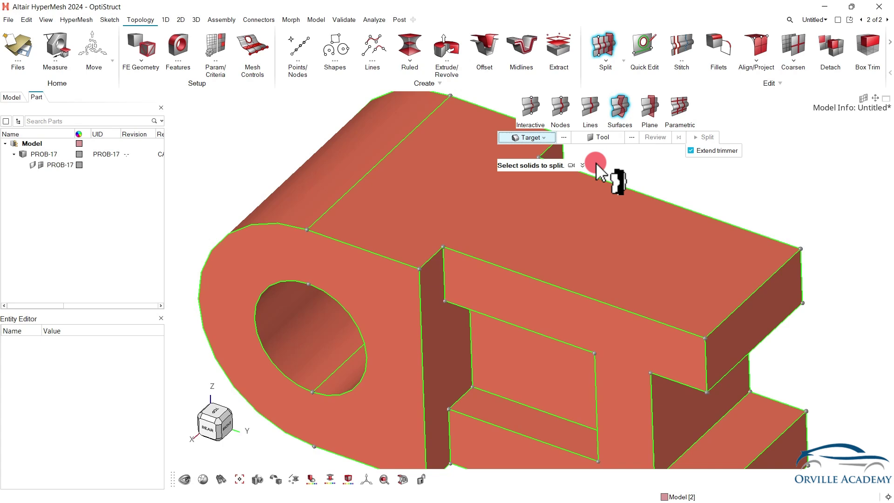
click(592, 140)
click(592, 138)
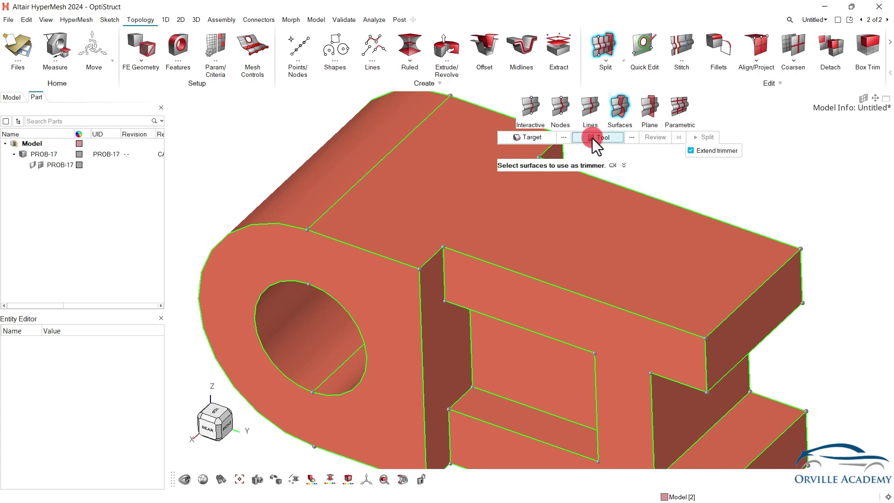
click(467, 276)
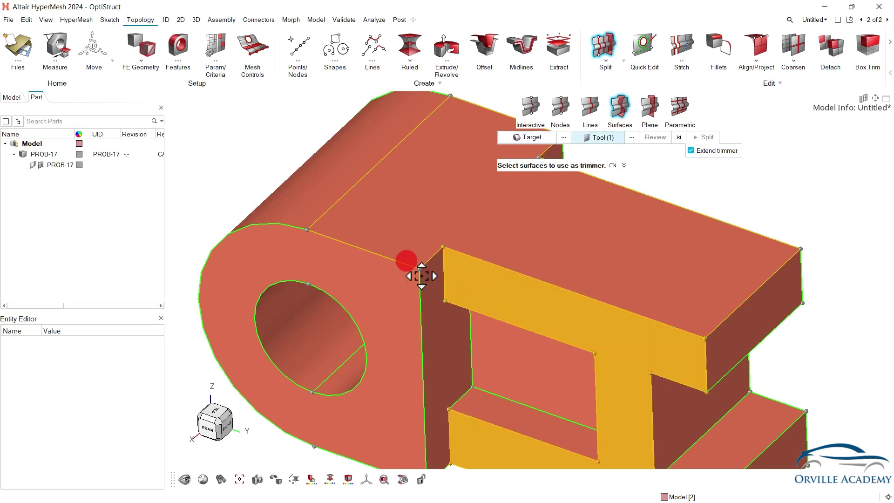
right_drag(407, 262, 284, 259)
scroll(365, 283, down, 3)
middle_drag(420, 315, 304, 341)
click(483, 202)
scroll(361, 291, down, 3)
middle_drag(362, 291, 479, 265)
scroll(376, 264, up, 4)
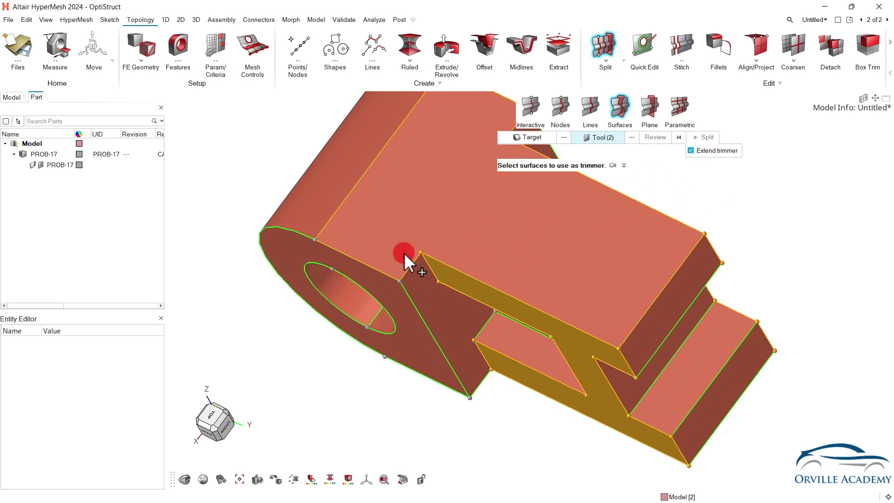
right_drag(438, 191, 374, 298)
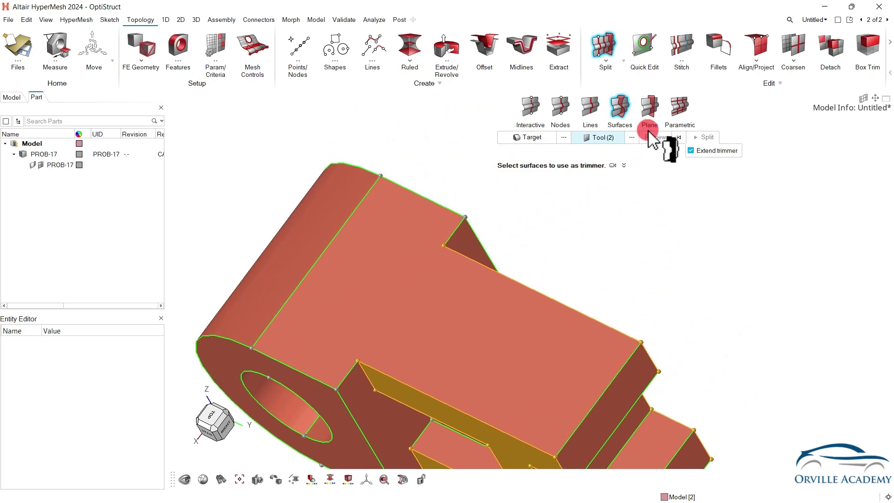
- Set the target to solids, select the whole bracket, and split it with the chosen side faces
middle_click(573, 196)
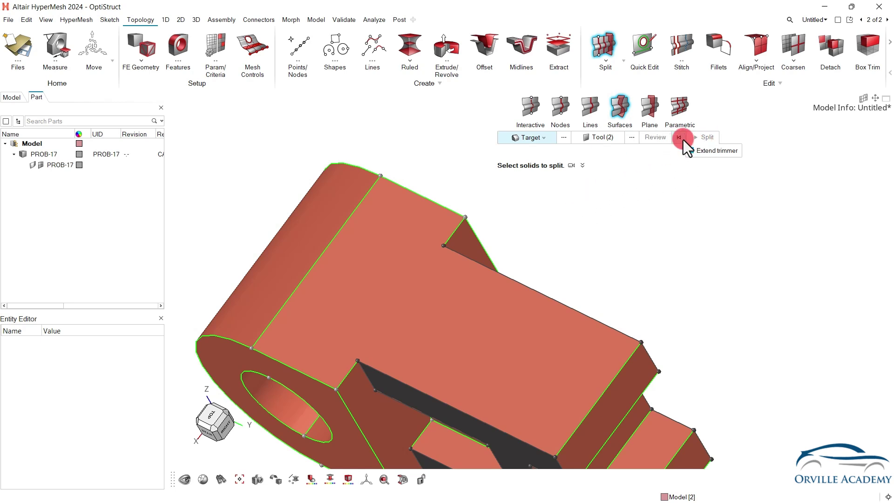
click(601, 141)
click(543, 137)
click(521, 159)
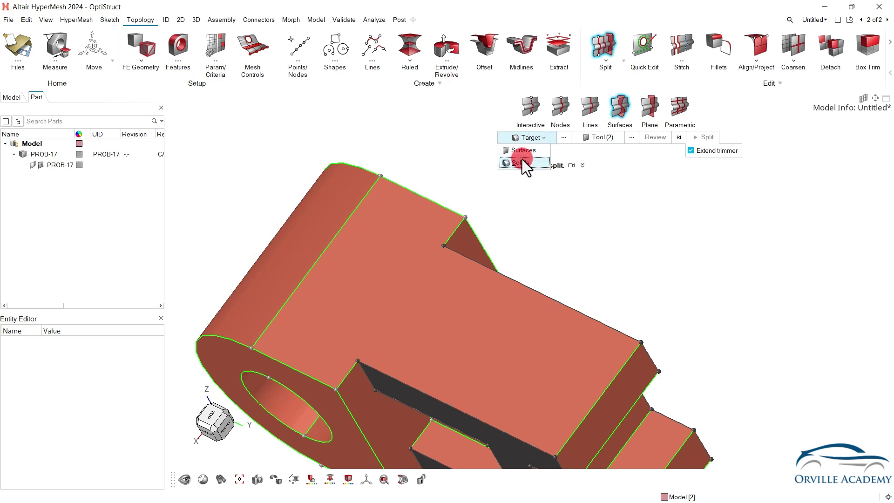
click(365, 244)
click(706, 137)
- Examine the split bracket around the hole, the lug shoulder and the side pocket to find the next cutting faces
ctrl+drag(435, 177, 368, 182)
scroll(419, 212, up, 3)
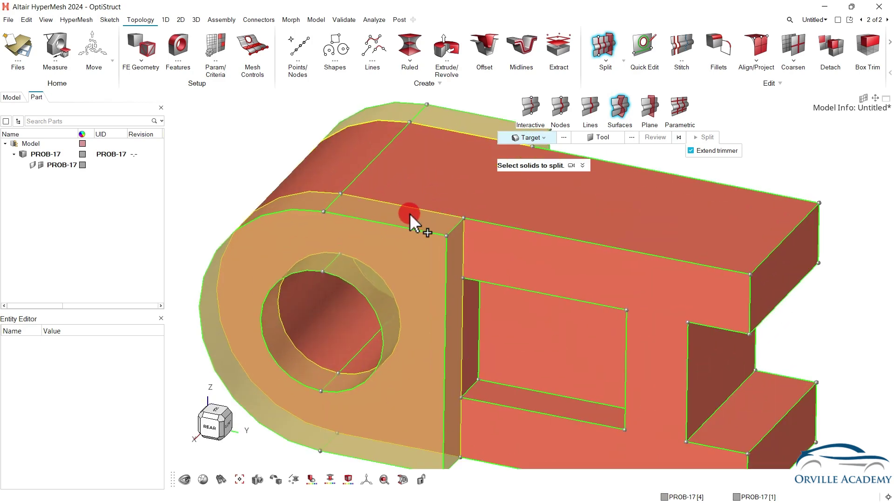
scroll(366, 222, down, 2)
ctrl+drag(381, 216, 462, 243)
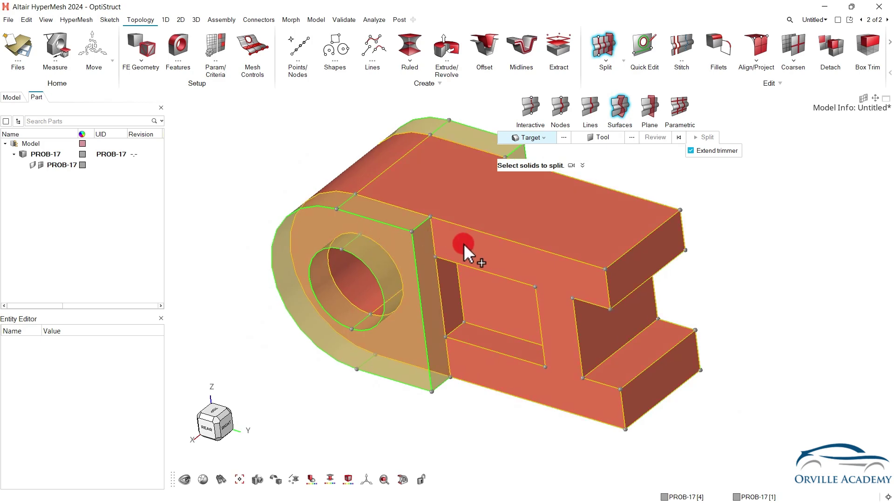
scroll(463, 243, up, 3)
scroll(399, 211, down, 3)
ctrl+drag(413, 226, 418, 270)
ctrl+drag(437, 295, 438, 292)
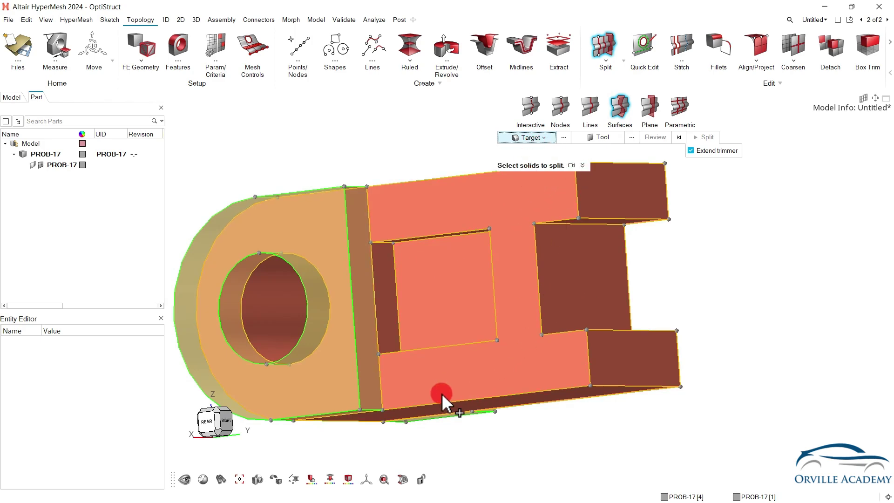
- Split the central solid using the floor faces of the rectangular pockets on both sides as extended trimming surfaces
click(210, 415)
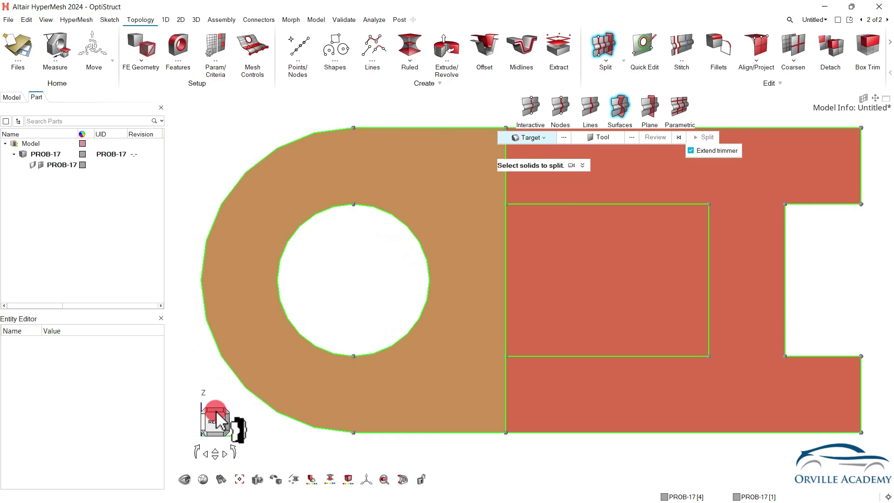
click(215, 411)
drag(257, 271, 684, 323)
click(600, 138)
middle_drag(391, 298, 380, 216)
click(431, 311)
middle_drag(507, 306, 371, 314)
ctrl+drag(387, 331, 510, 335)
click(408, 305)
click(705, 137)
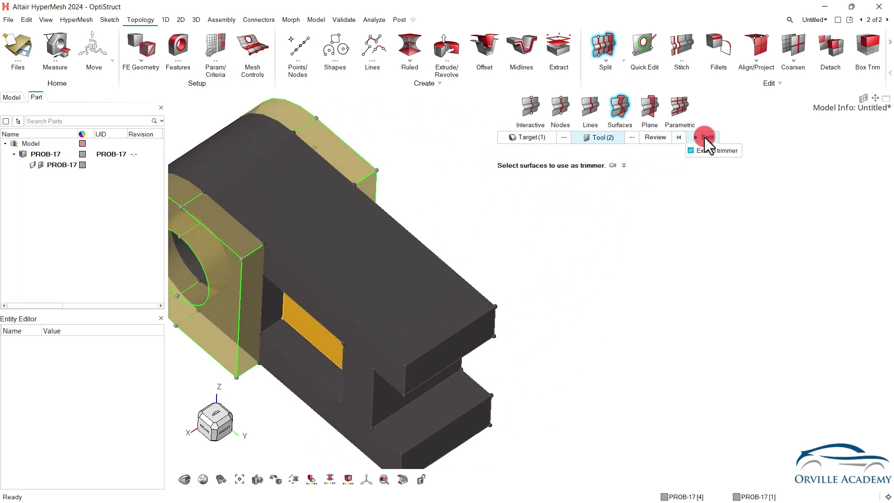
- Inspect the resulting layers and select all five solids as the target for the next surface split
mouse_move(487, 198)
ctrl+mouse_down()
mouse_move(417, 214)
mouse_move(432, 250)
mouse_move(477, 277)
mouse_move(467, 258)
mouse_move(390, 279)
mouse_move(455, 295)
mouse_move(384, 291)
ctrl+mouse_up()
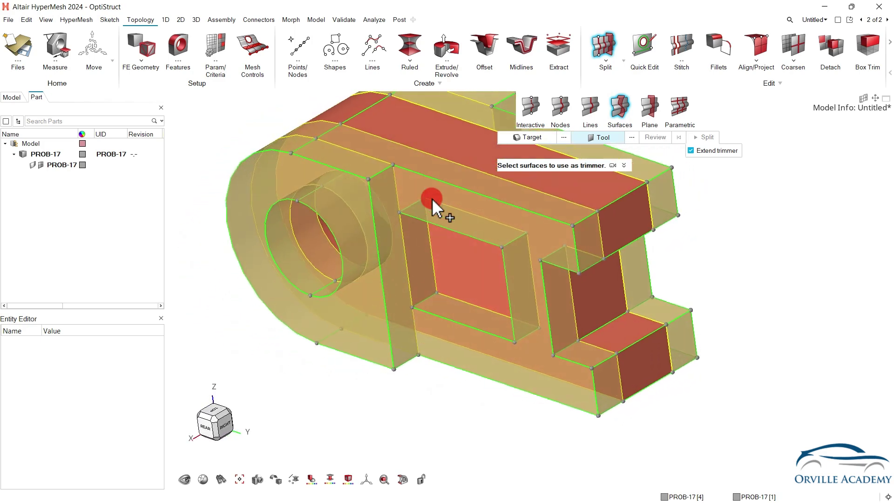
ctrl+right_drag(503, 216, 474, 268)
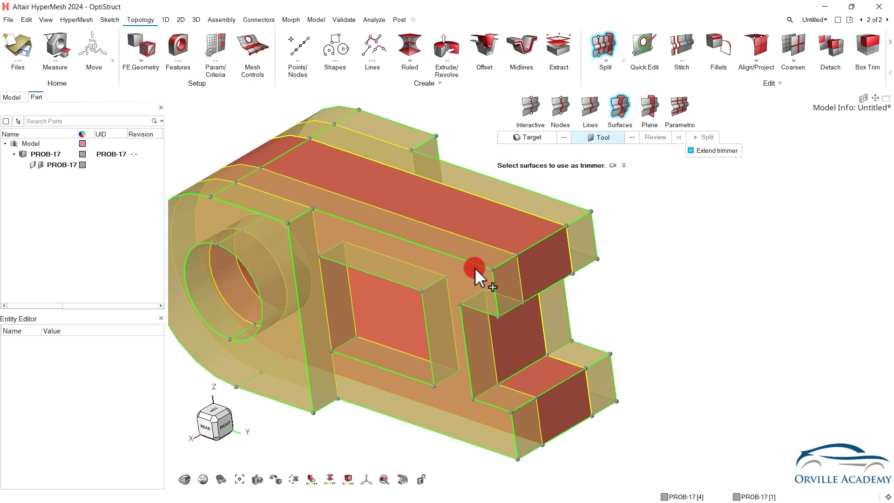
scroll(516, 253, up, 2)
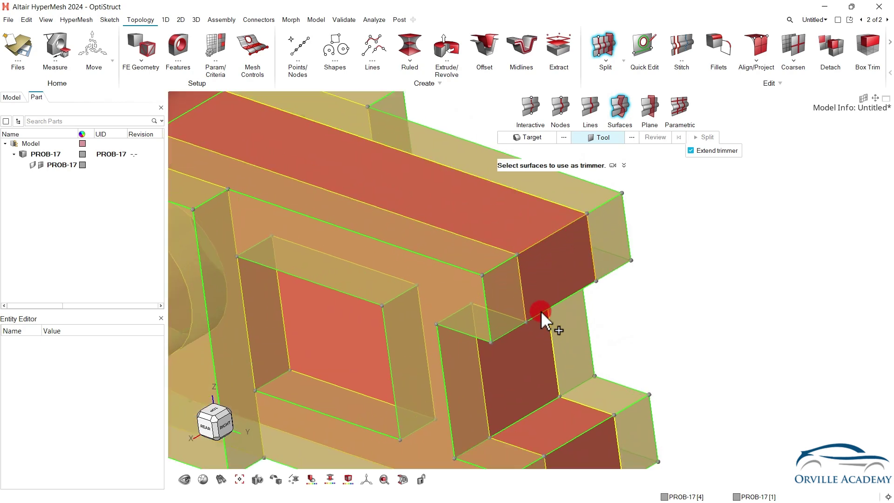
right_drag(308, 174, 490, 267)
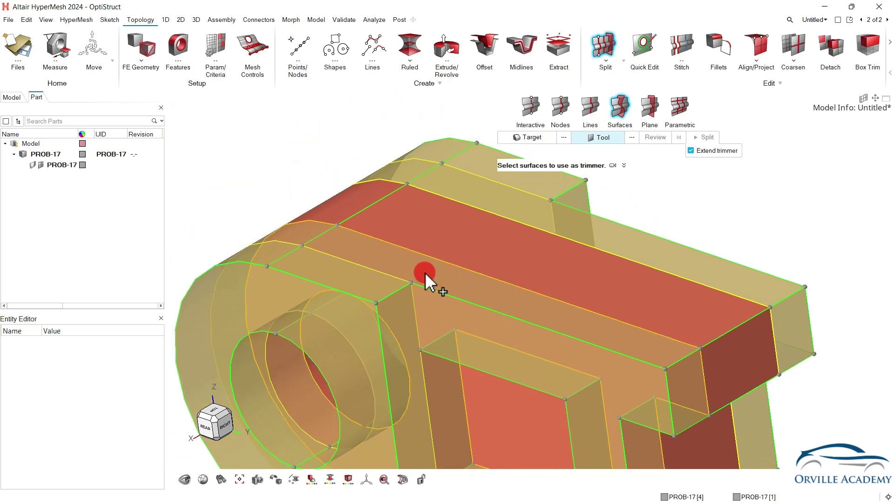
scroll(390, 257, down, 1)
ctrl+drag(389, 257, 418, 265)
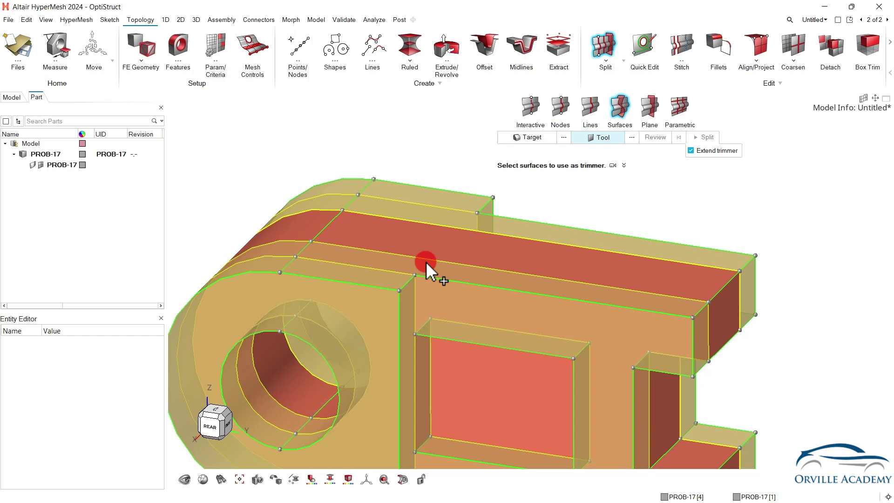
click(527, 136)
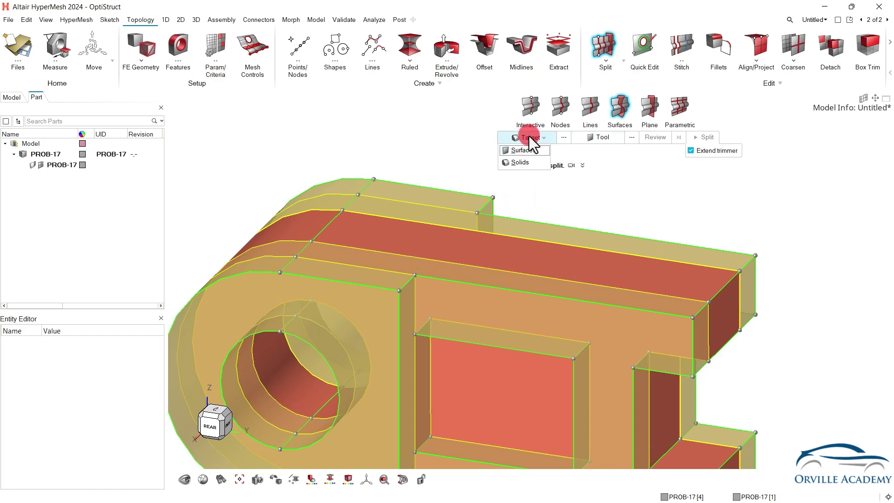
click(522, 163)
scroll(373, 179, down, 3)
drag(246, 149, 480, 416)
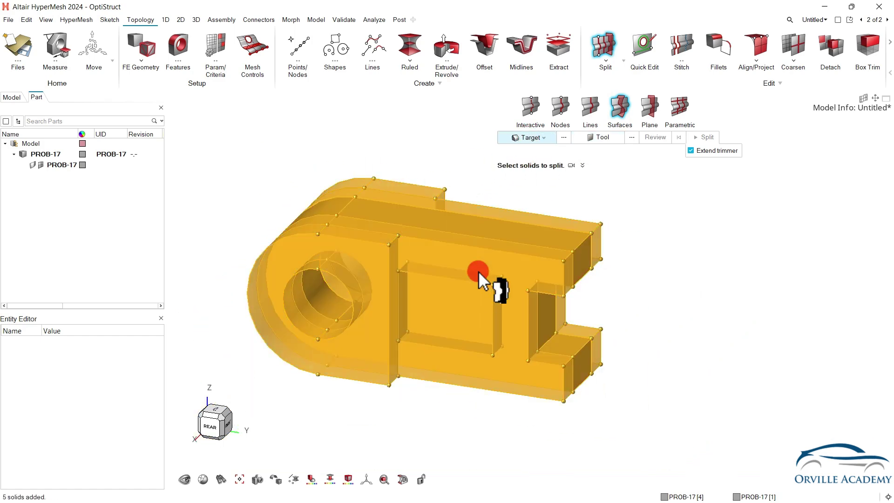
- Split the five selected solids using the lug's shoulder face as the extended trimming surface
click(599, 137)
scroll(394, 250, up, 4)
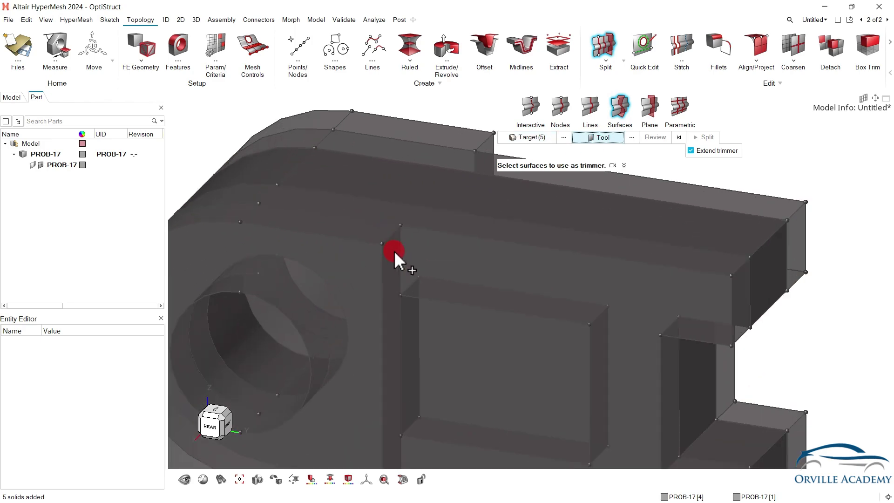
click(392, 250)
mouse_move(423, 224)
ctrl+mouse_down()
mouse_move(394, 249)
mouse_move(423, 228)
ctrl+mouse_up()
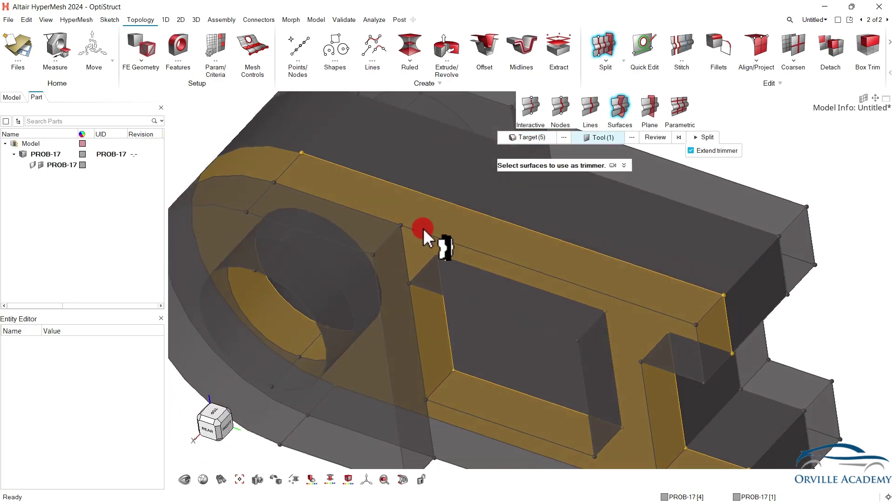
click(427, 203)
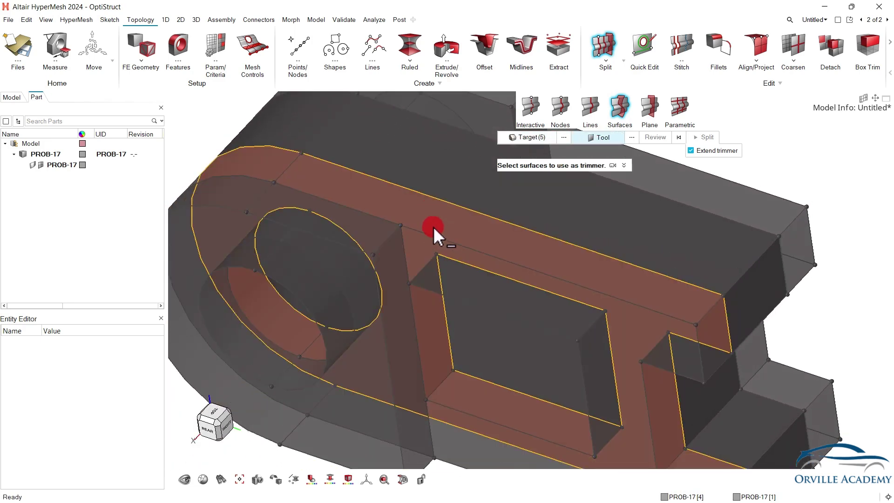
click(381, 254)
scroll(348, 308, down, 5)
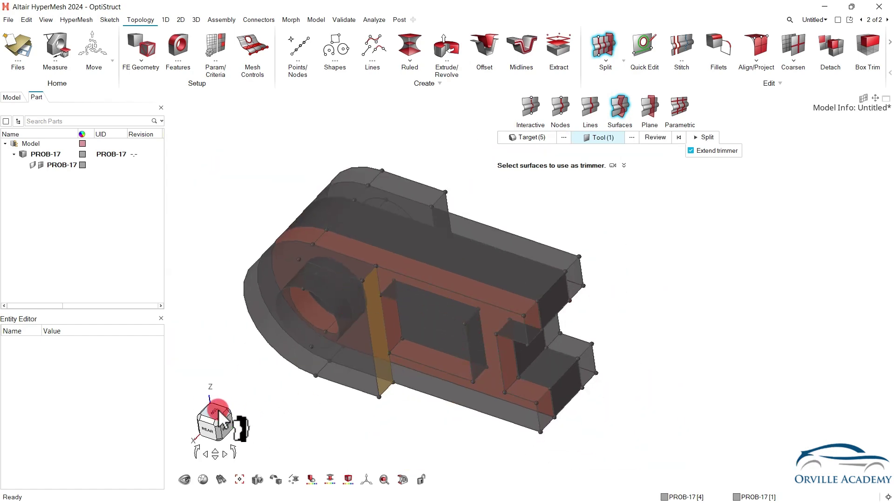
click(218, 411)
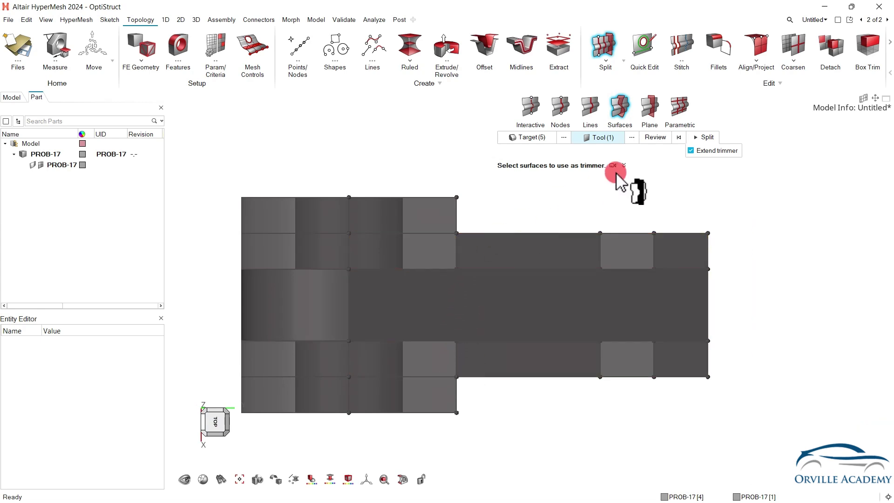
click(699, 139)
ctrl+drag(431, 226, 342, 272)
ctrl+drag(409, 344, 475, 287)
click(493, 218)
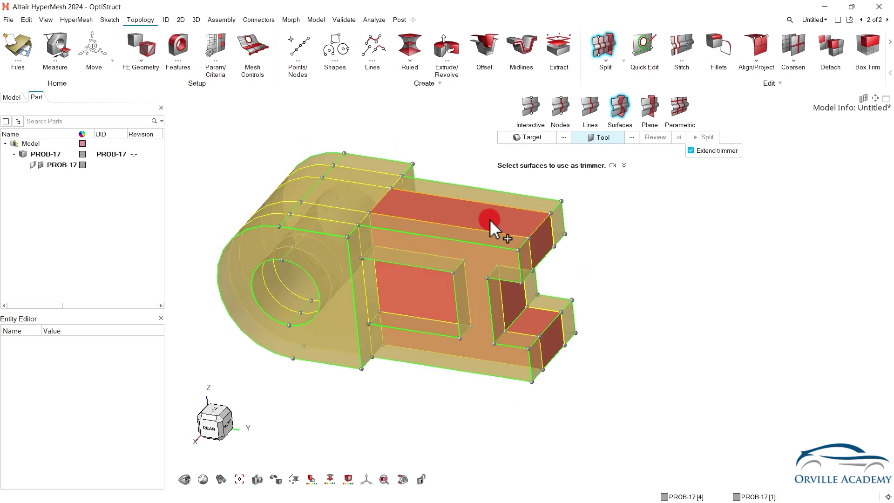
- Leave the split command, hide the arm's outer side solid to examine the central layer, and show all solids again
key(Escape)
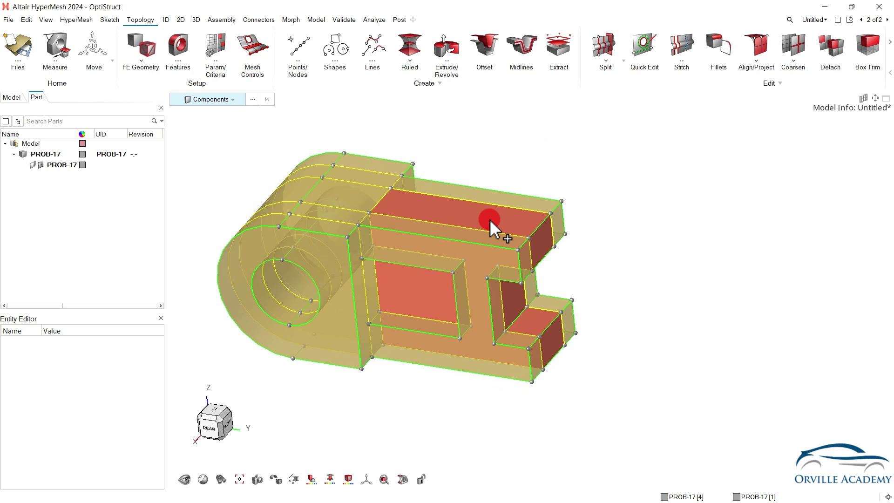
click(413, 242)
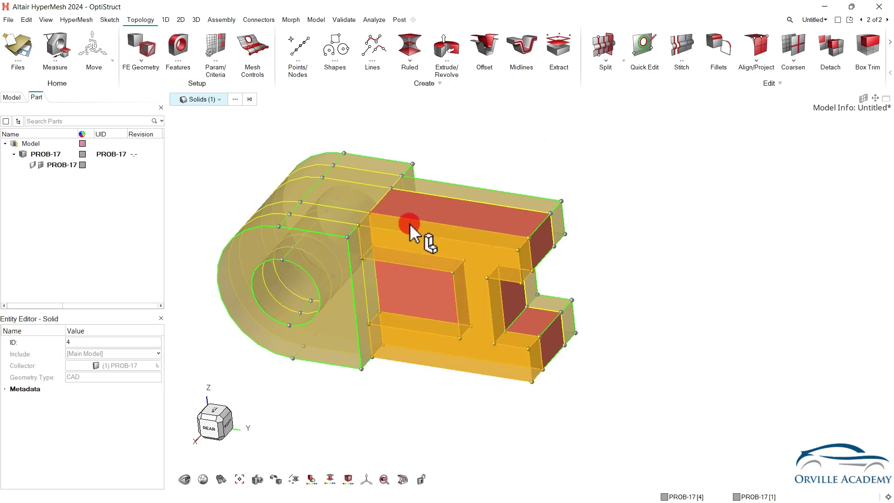
key(h)
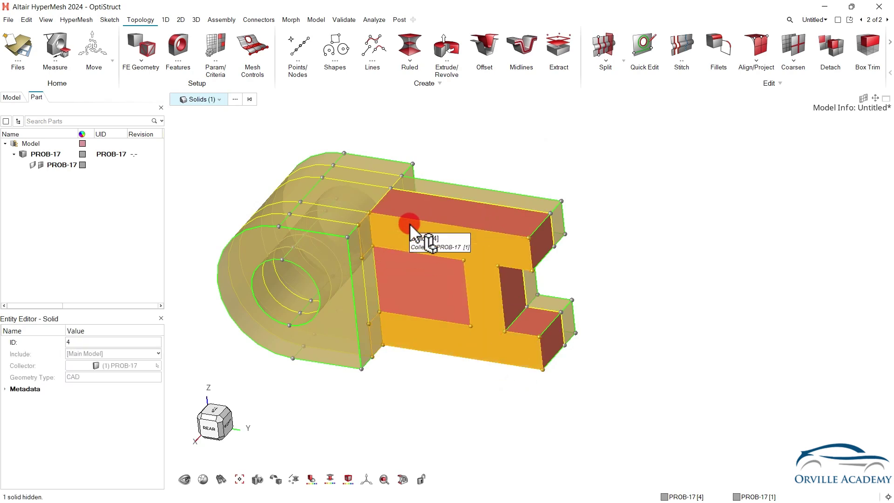
click(640, 285)
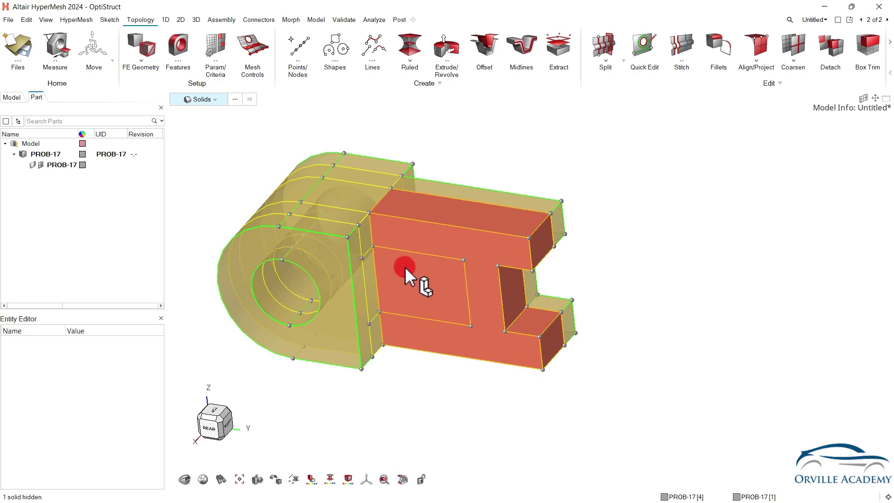
middle_drag(538, 308, 322, 242)
click(381, 259)
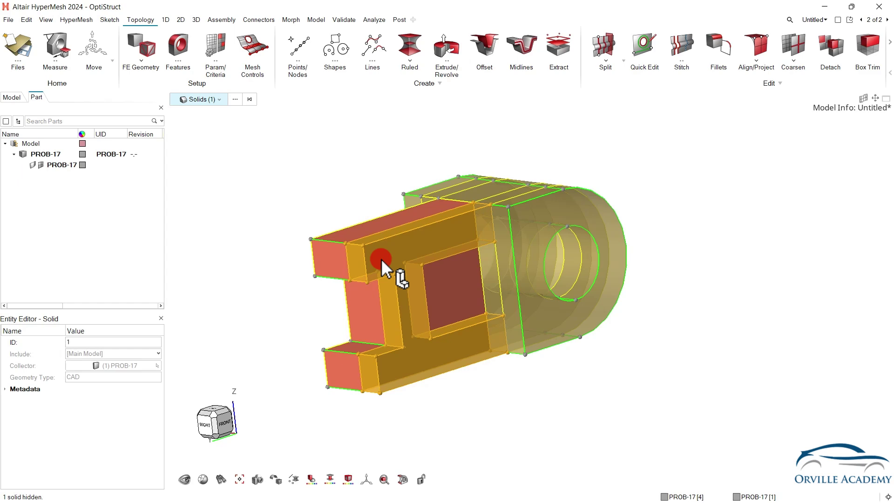
click(317, 297)
middle_drag(316, 297, 568, 244)
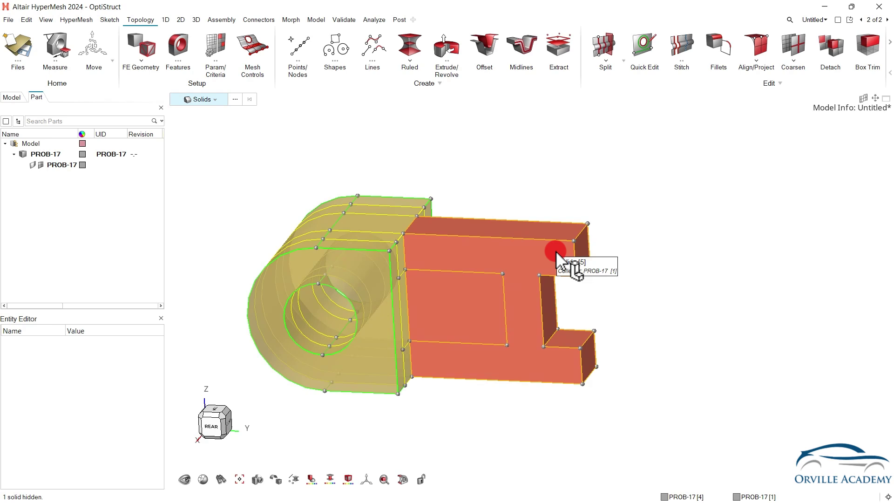
key(a)
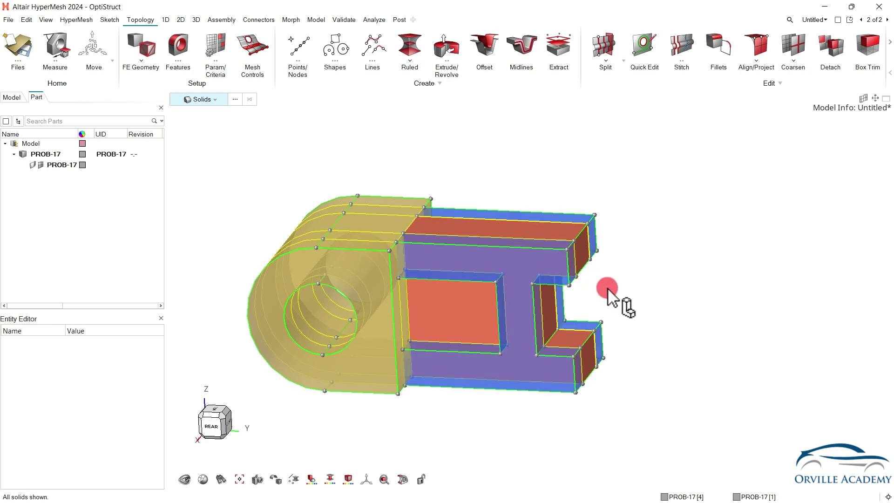
middle_drag(499, 252, 467, 275)
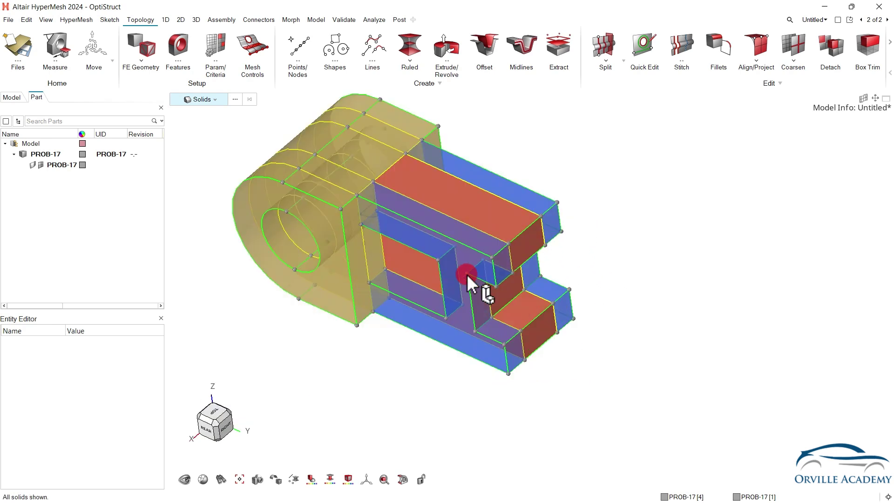
- Colour the bracket by Component to examine the arm's pocket and slot edges, and return to the Mappable colouring
click(311, 477)
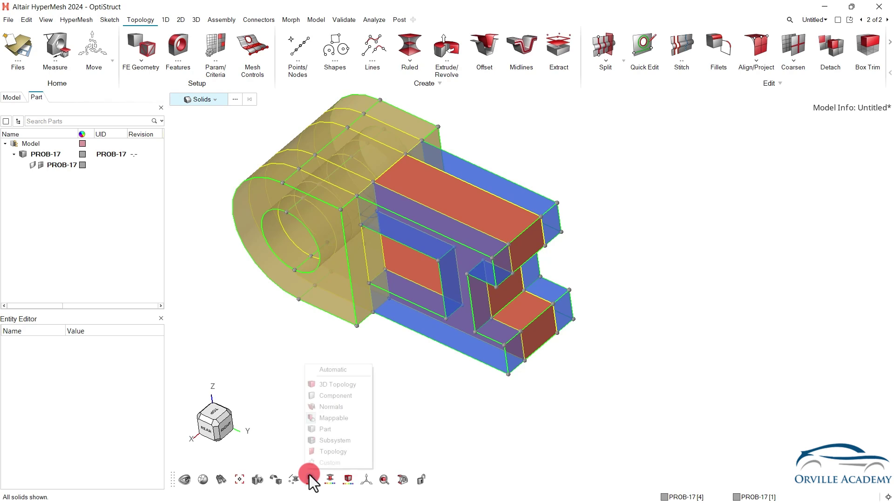
click(328, 396)
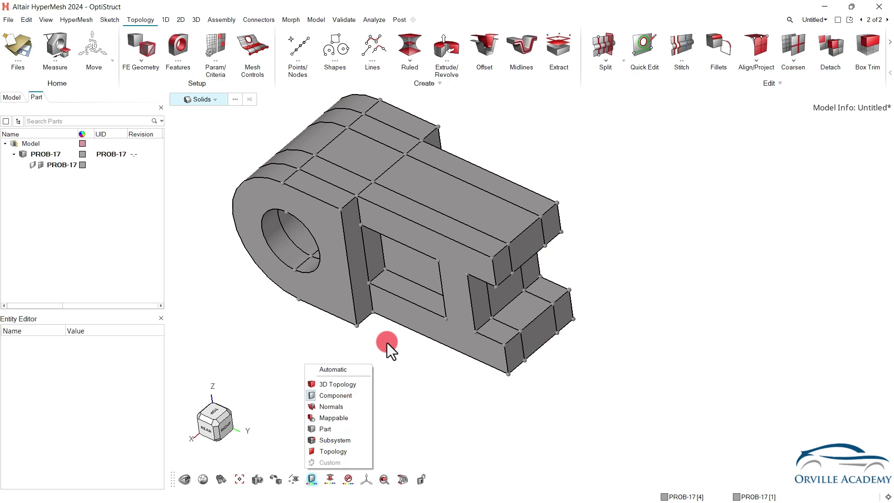
click(448, 387)
scroll(352, 315, down, 2)
middle_drag(396, 307, 457, 175)
scroll(465, 217, up, 5)
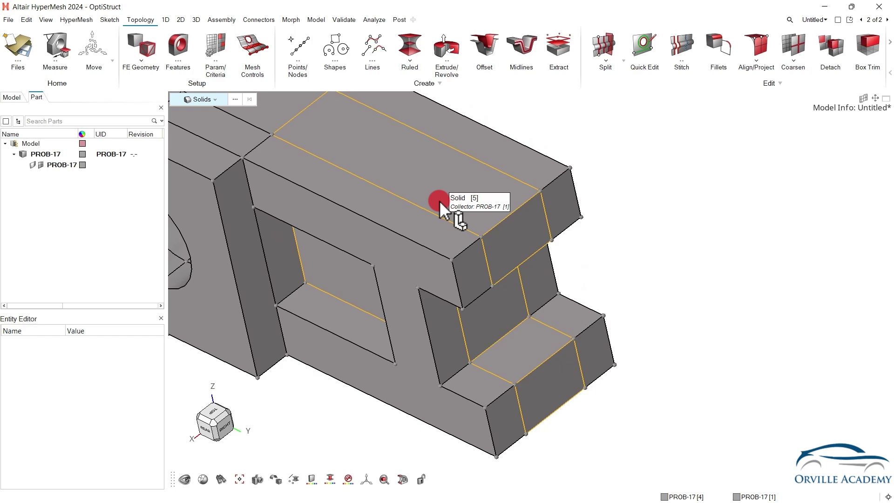
scroll(439, 207, down, 4)
middle_drag(450, 321, 473, 324)
click(317, 481)
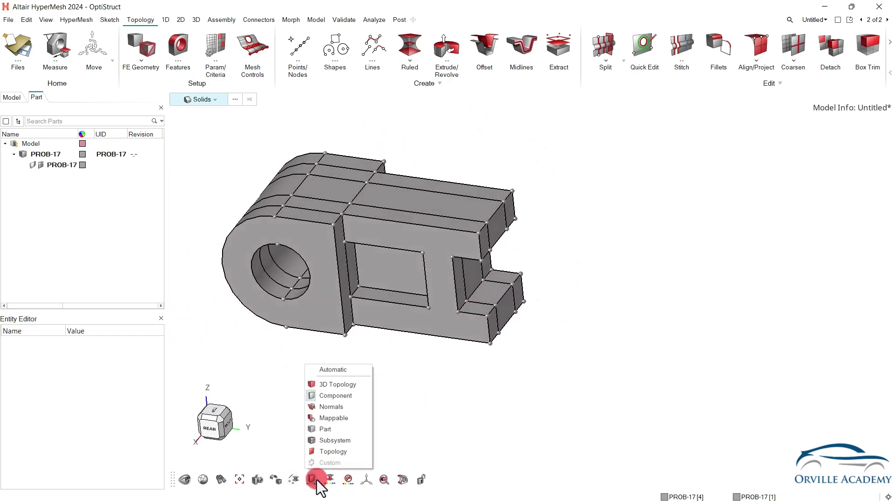
click(333, 418)
middle_drag(487, 344, 562, 103)
- Split the arm solids beyond the lug shoulder using the end slot's inner wall as the extended trimming surface
click(601, 49)
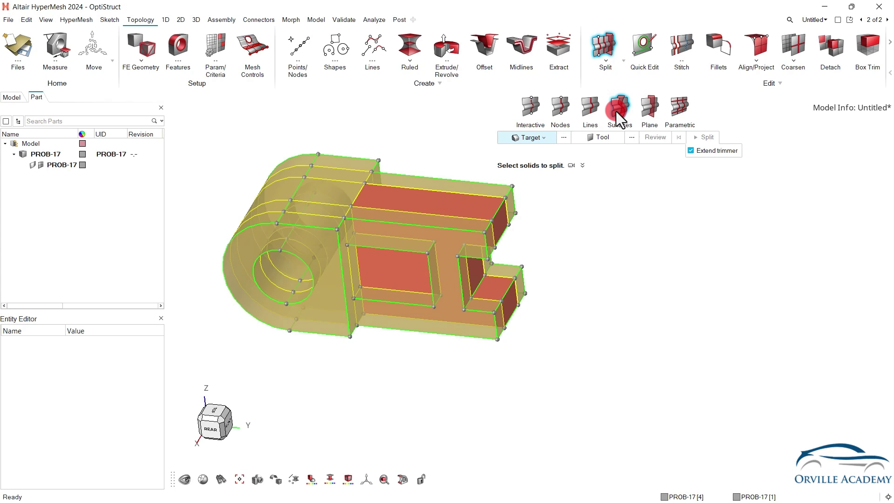
drag(424, 156, 582, 380)
click(603, 137)
click(499, 247)
click(706, 137)
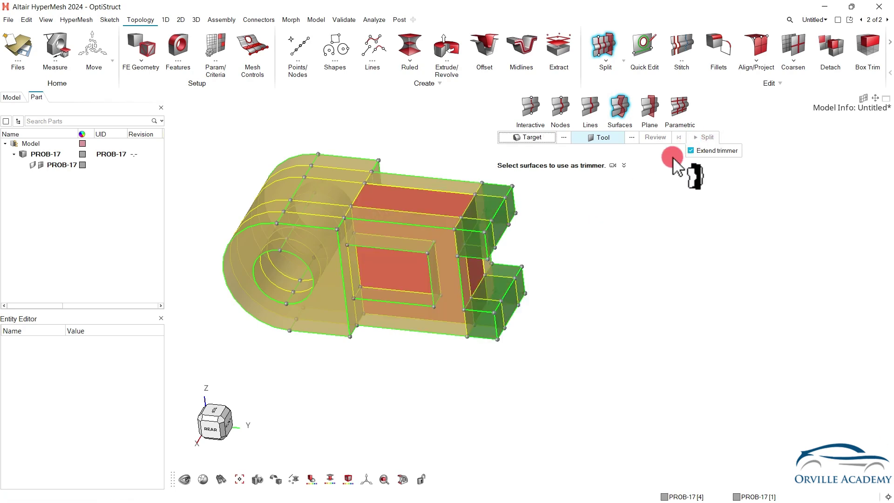
middle_drag(427, 292, 443, 264)
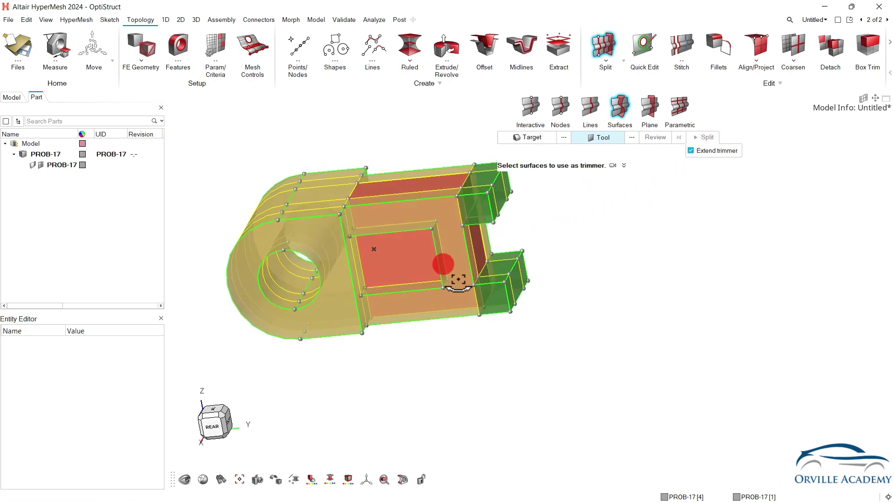
ctrl+drag(394, 213, 444, 246)
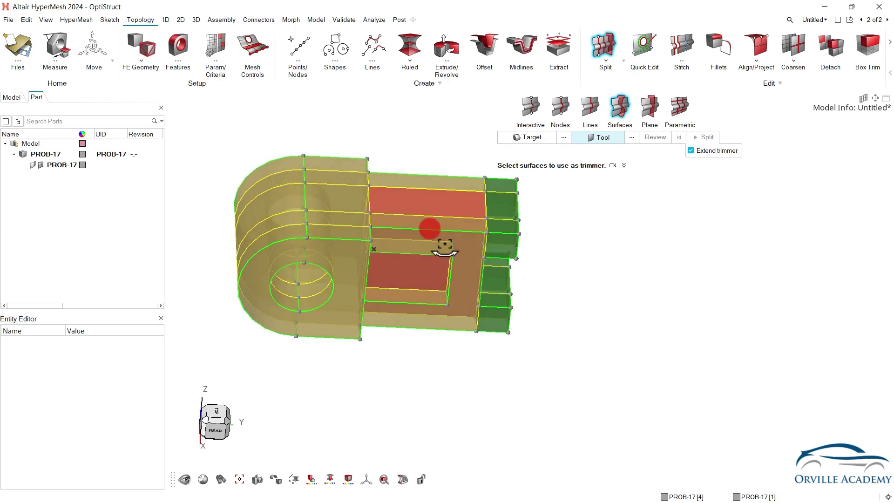
scroll(456, 216, up, 2)
ctrl+drag(454, 208, 434, 239)
shift+drag(372, 176, 403, 359)
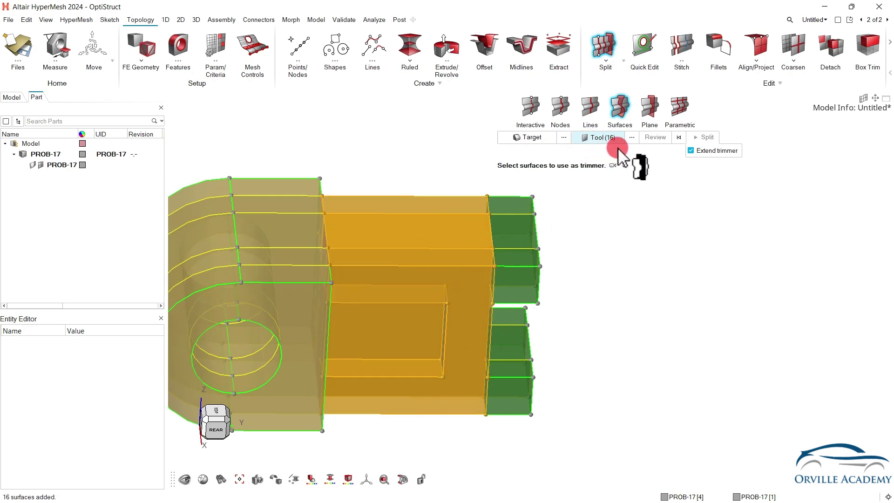
- Split the three solids between the lug and the end slot using the side pocket's end wall nearest the slot as trimmer
click(536, 138)
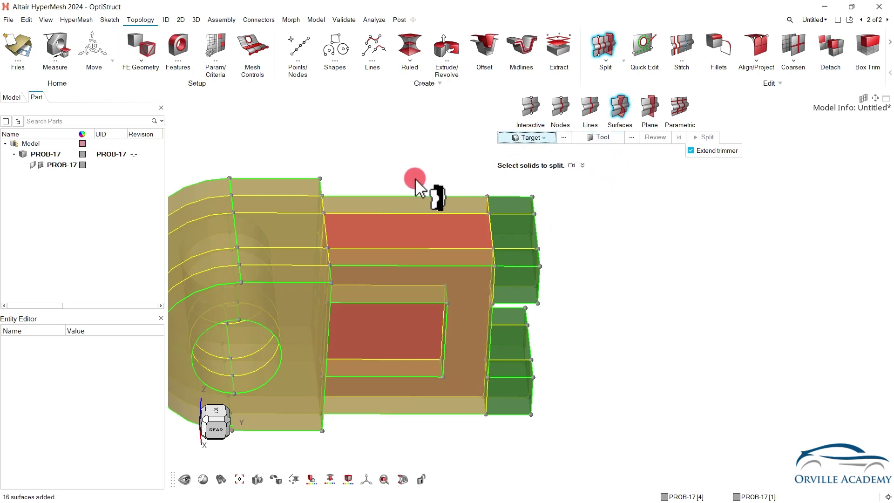
click(512, 161)
shift+drag(368, 171, 426, 421)
click(603, 137)
ctrl+drag(429, 328, 453, 320)
click(453, 320)
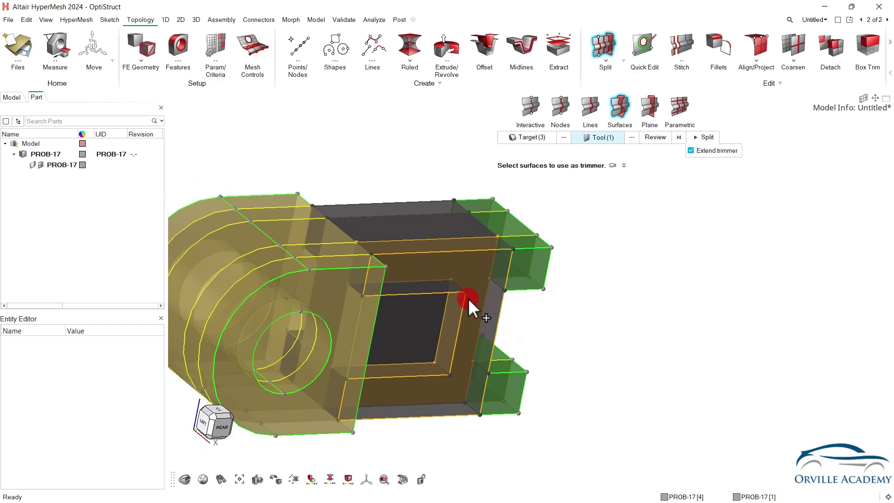
scroll(447, 345, up, 3)
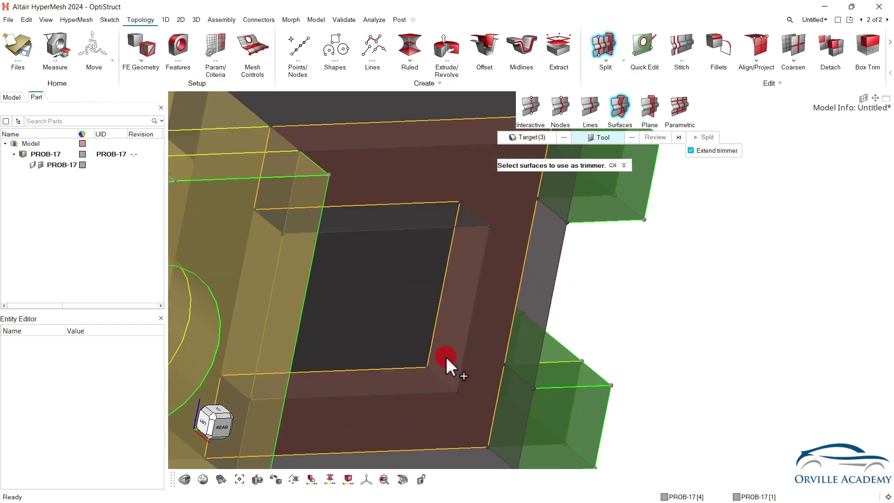
click(481, 235)
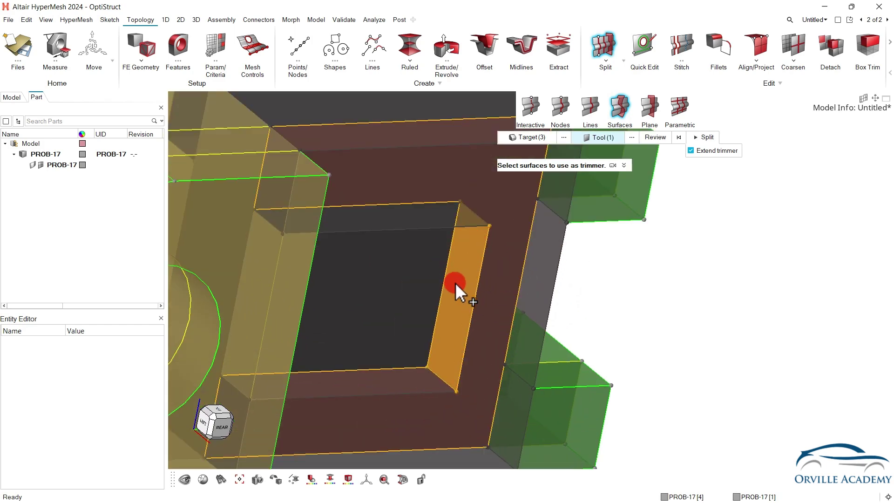
scroll(455, 283, down, 5)
ctrl+drag(340, 221, 393, 215)
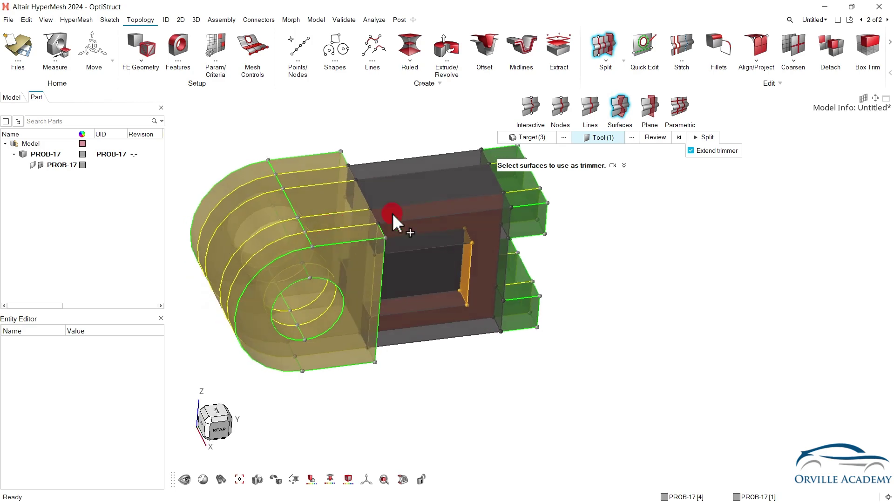
click(707, 138)
ctrl+drag(472, 317, 325, 178)
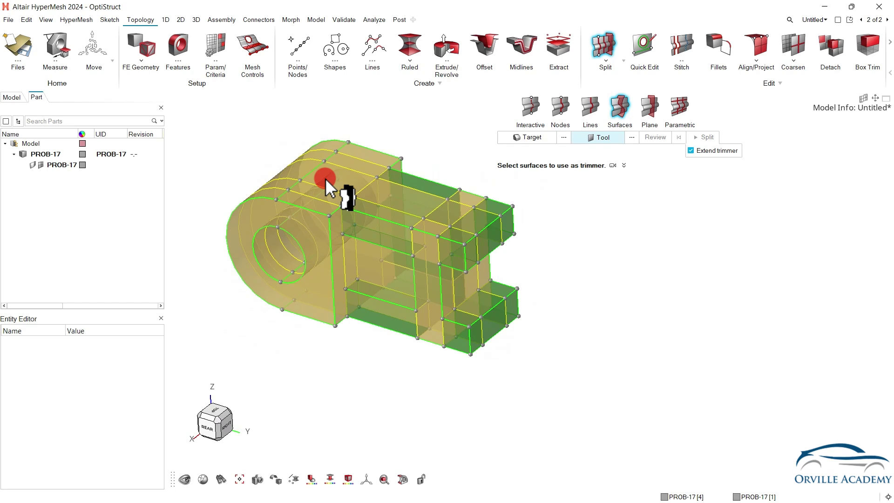
key(Escape)
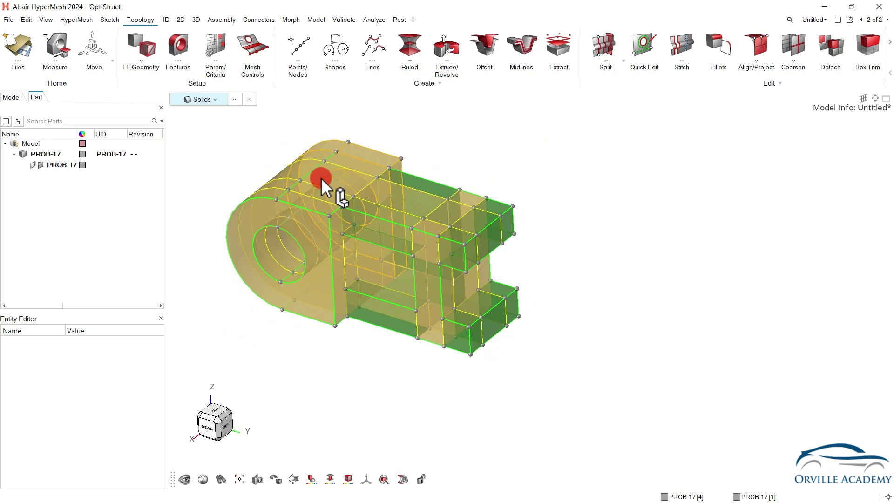
- Find all mappable solids of the bracket and generate a mapped solid mesh with automatic source and target detection
click(195, 19)
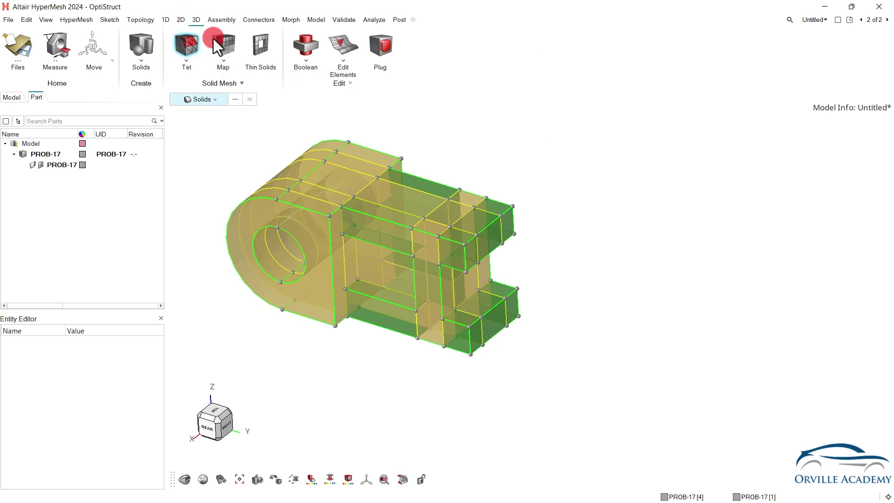
click(220, 43)
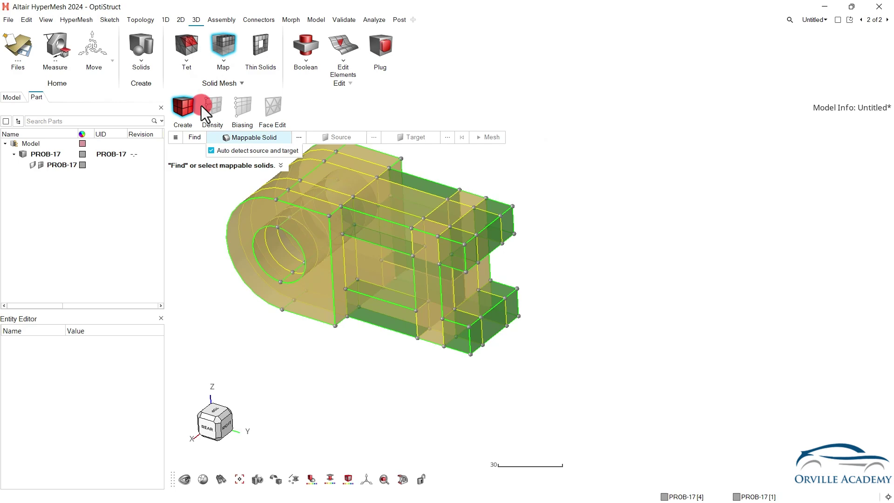
click(188, 136)
click(487, 273)
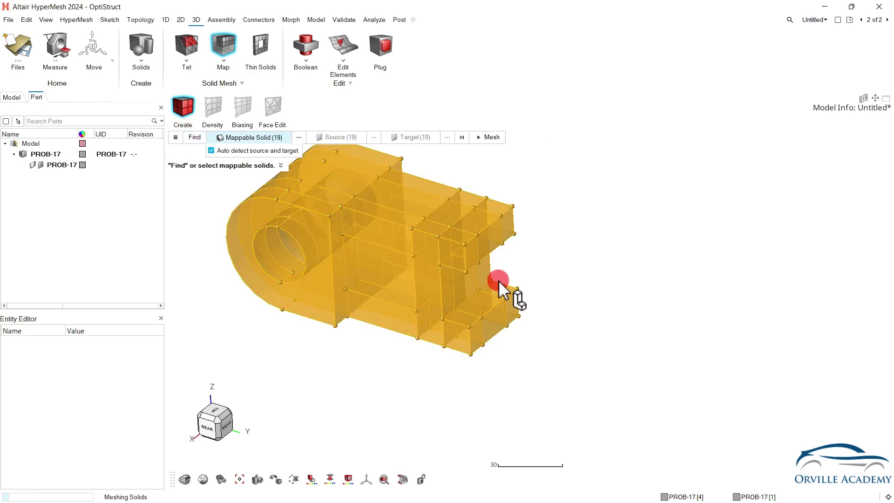
- Display the generated mesh with mesh lines to examine it on the bracket
right_click(558, 239)
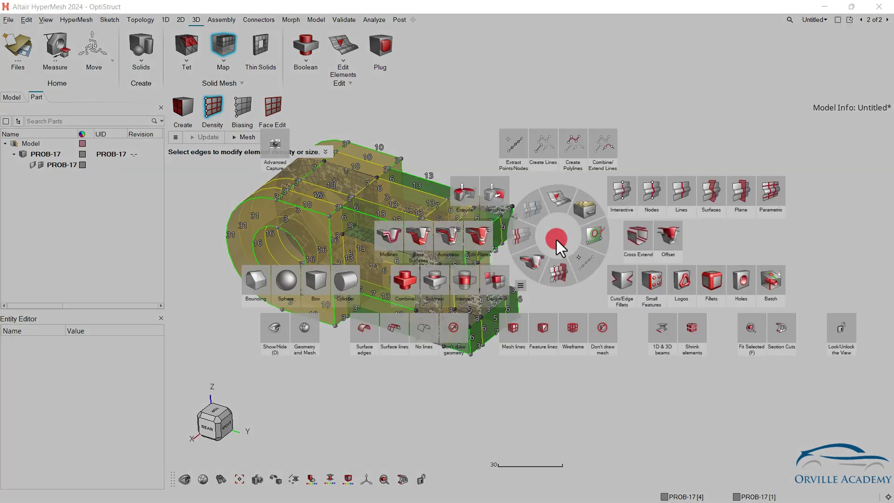
click(508, 333)
right_drag(339, 347, 380, 373)
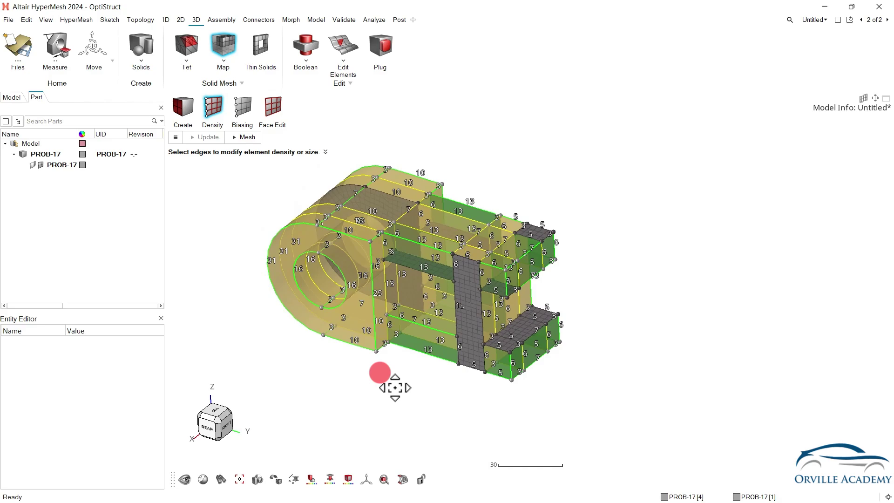
- Mesh the bracket's solids with the current edge densities, and show only the mesh with the geometry hidden
ctrl+drag(377, 373, 379, 151)
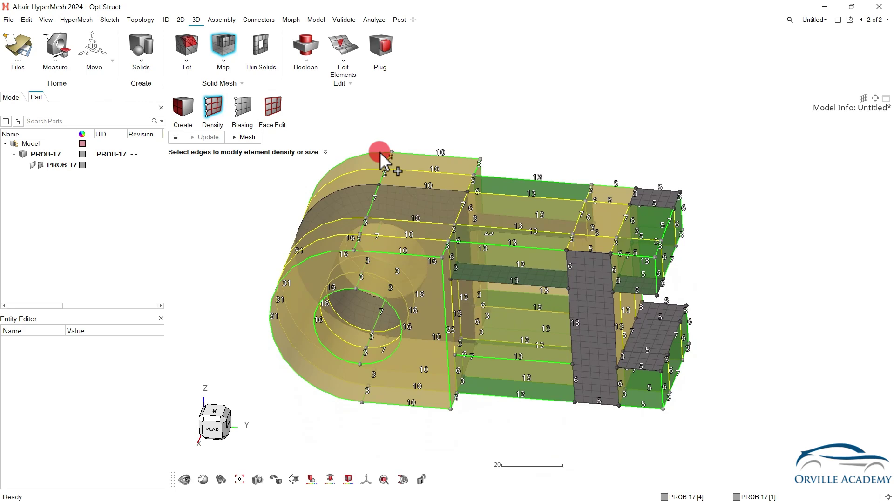
click(243, 138)
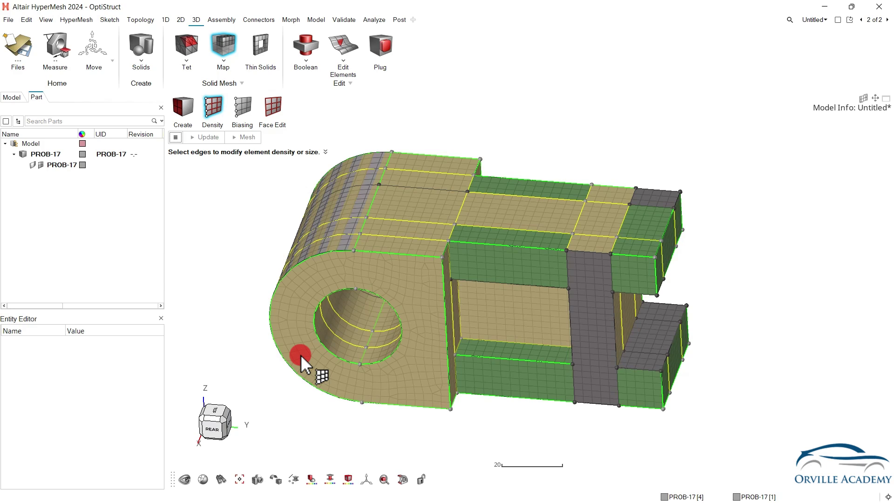
right_drag(301, 355, 328, 355)
key(m)
key(m)
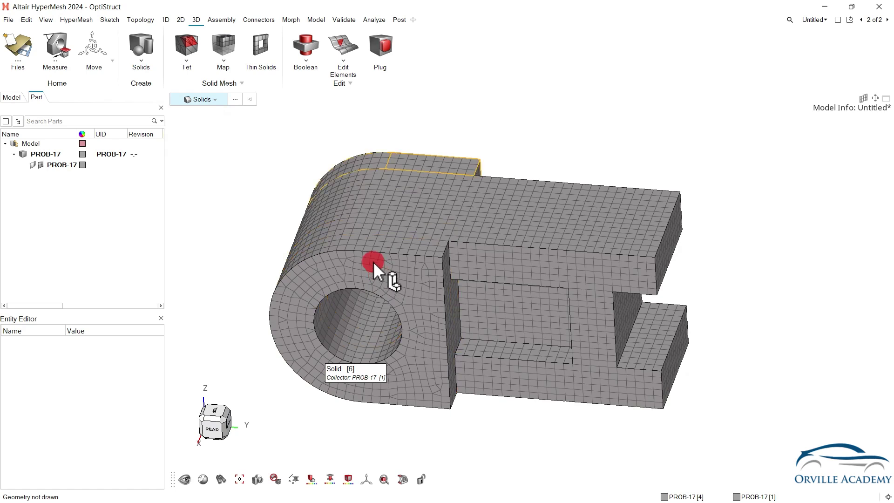
- Switch the selection to elements and select all mesh elements of the bracket
key(e)
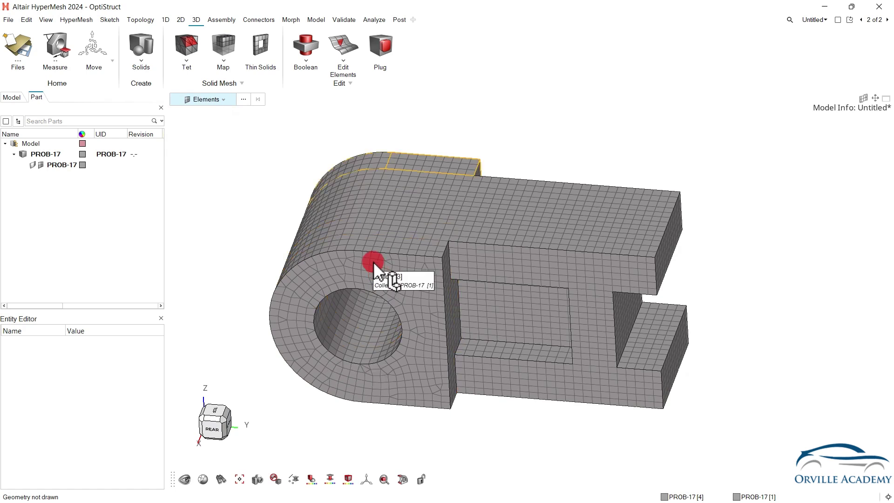
click(373, 261)
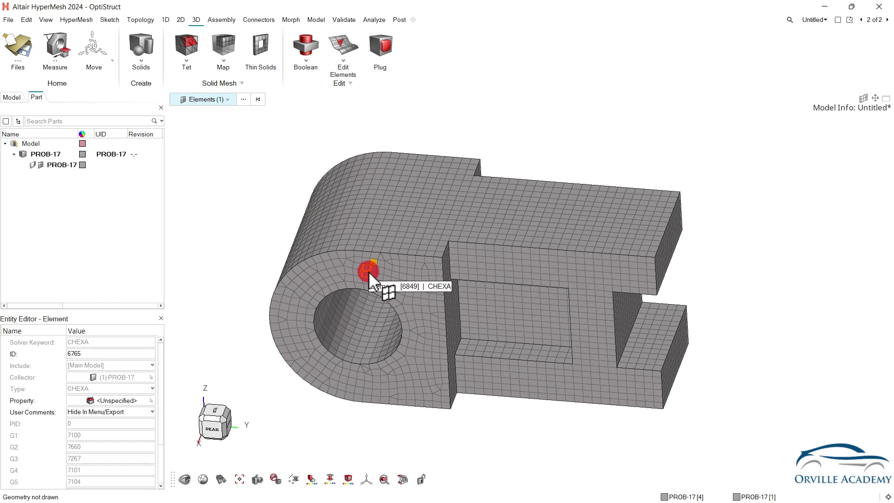
key(ctrl+a)
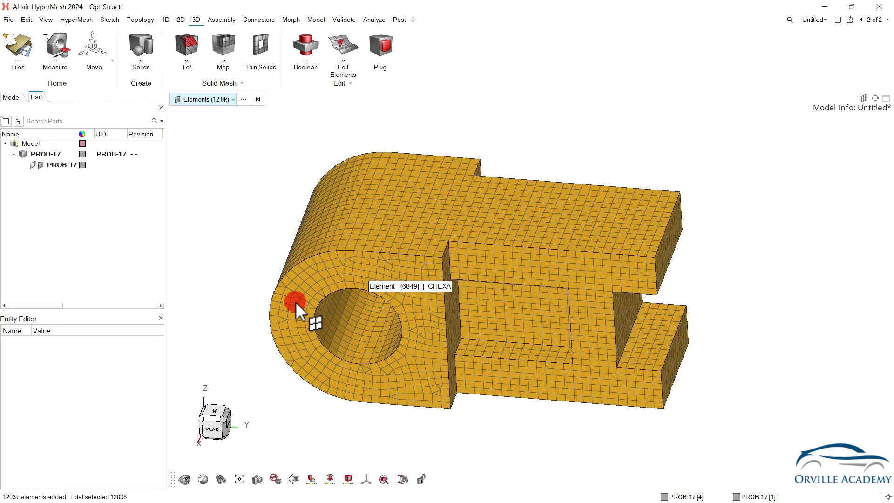